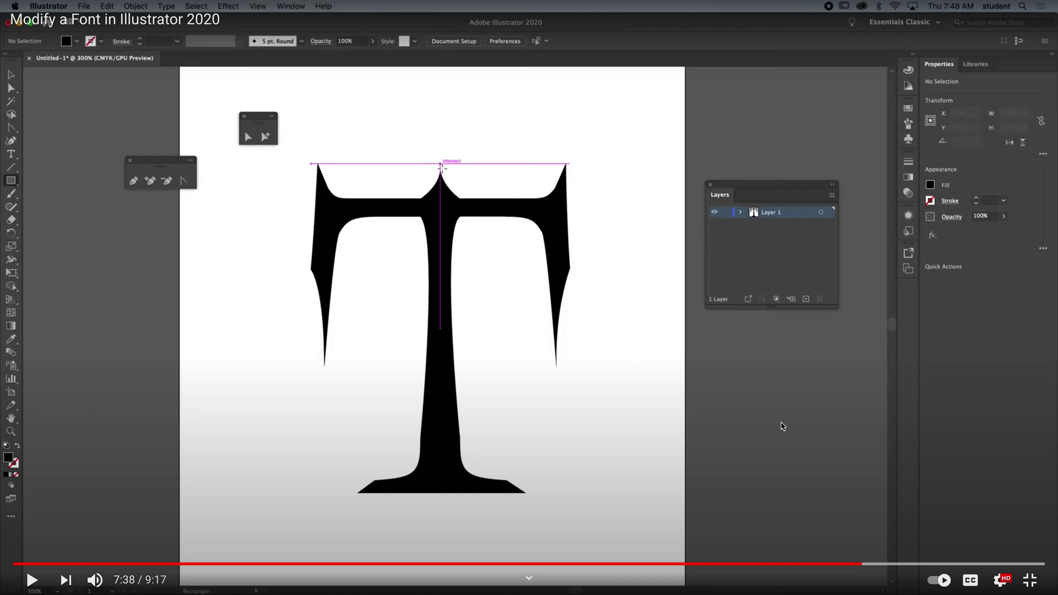
# Exit full-screen playback of the Modify a Font in Illustrator 2020 video
pyautogui.click(1029, 579)
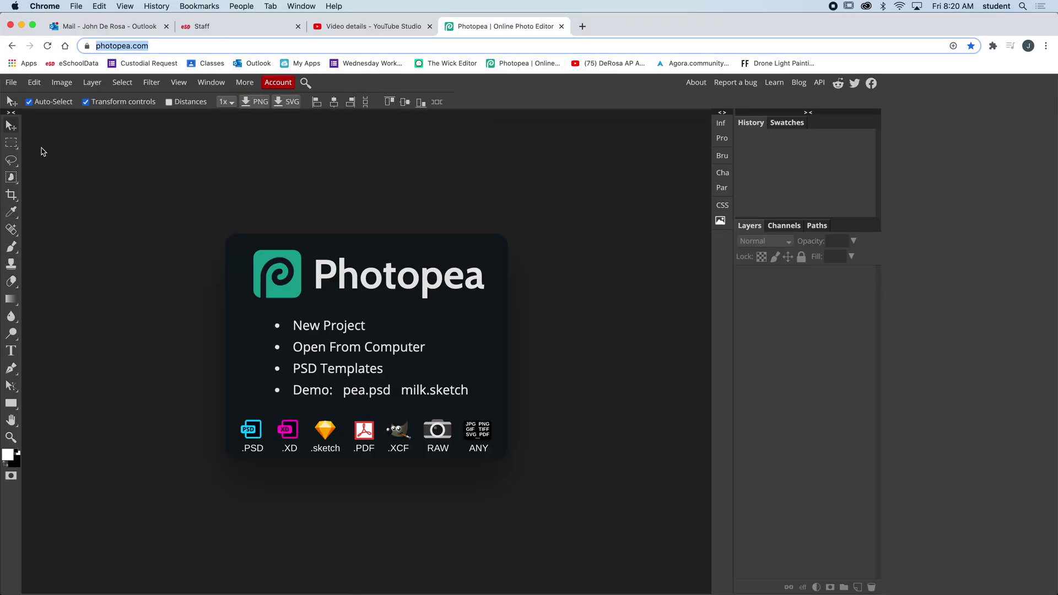
# Create a new document in inches, width 8 and height 11, with a white background
pyautogui.click(13, 83)
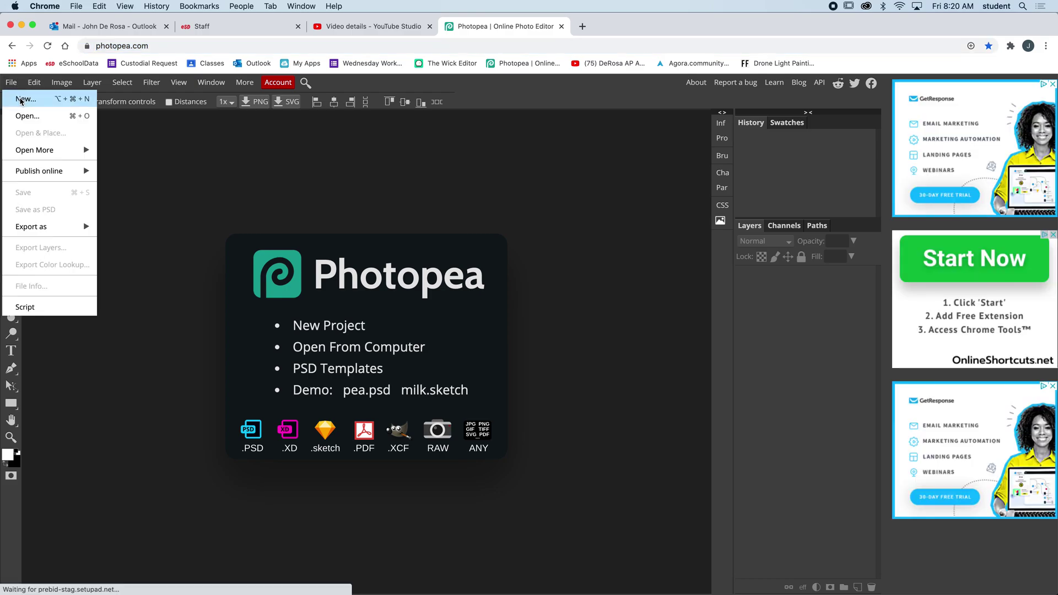
pyautogui.click(22, 99)
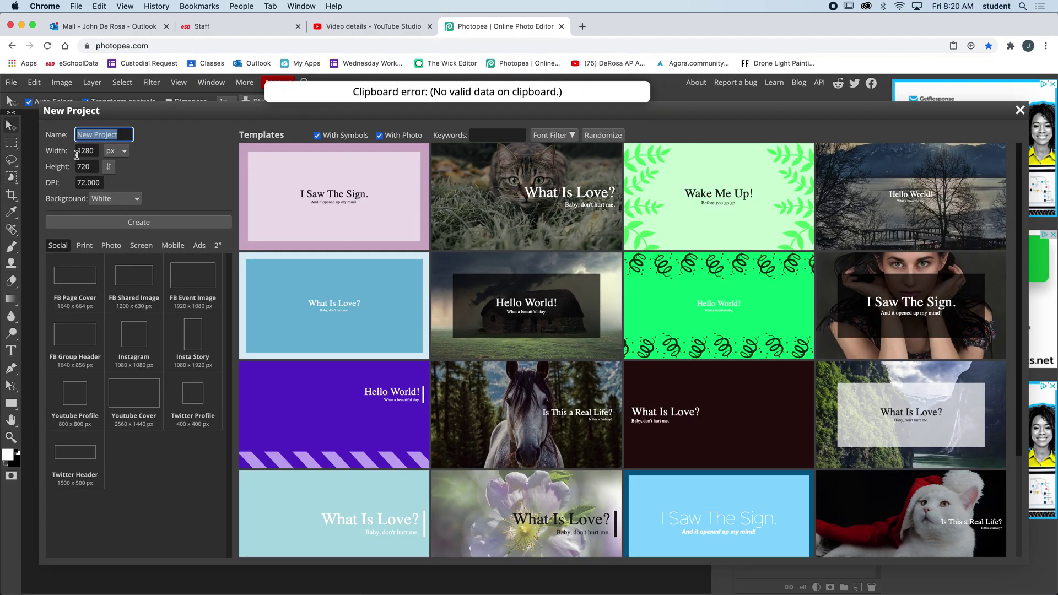
pyautogui.click(125, 152)
pyautogui.click(125, 152)
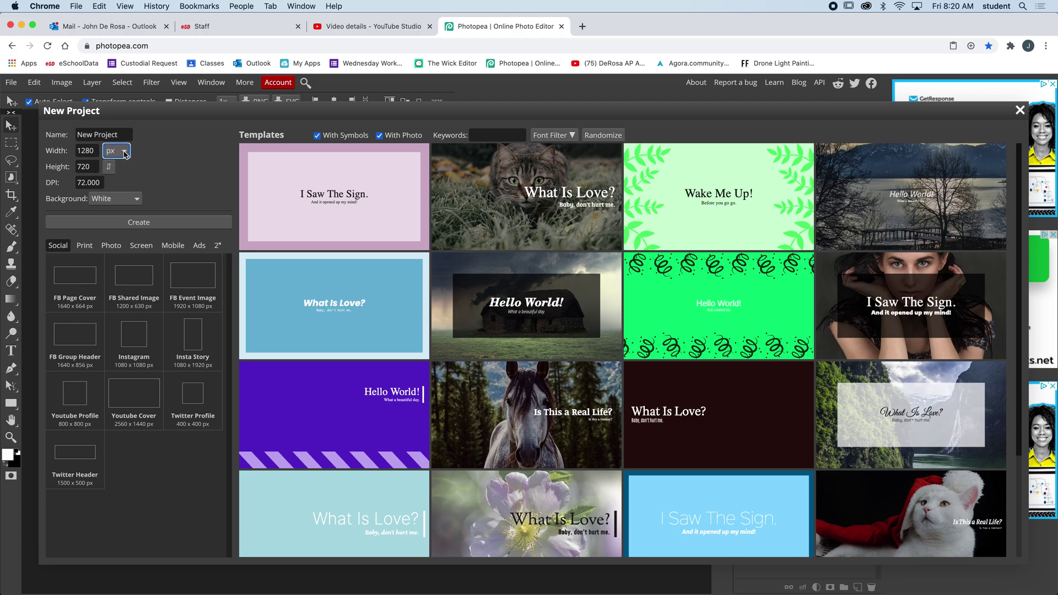
pyautogui.click(125, 152)
pyautogui.click(112, 179)
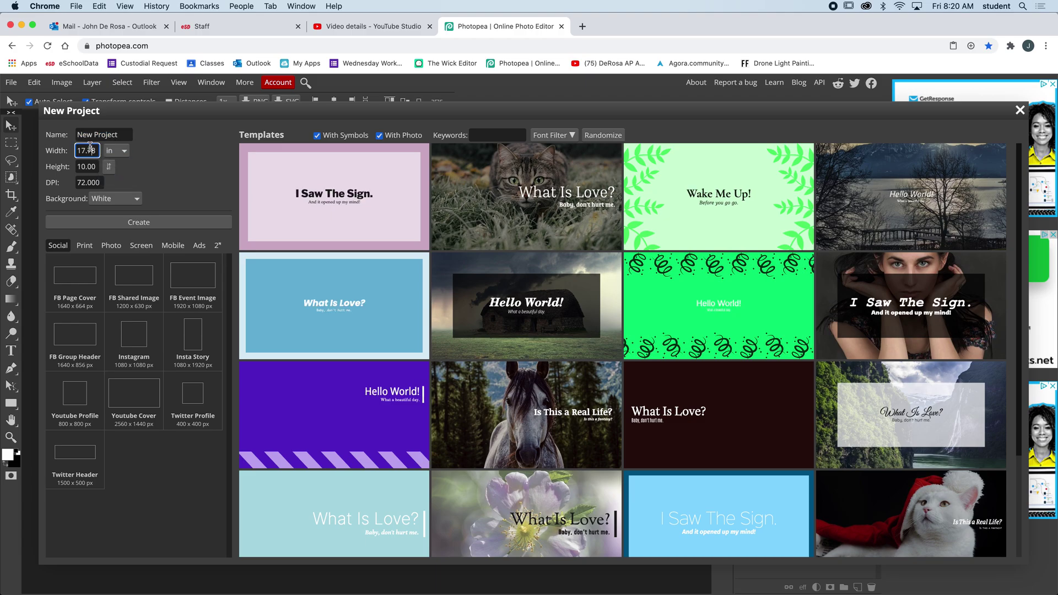
pyautogui.doubleClick(93, 151)
pyautogui.write('8')
pyautogui.doubleClick(88, 167)
pyautogui.write('11')
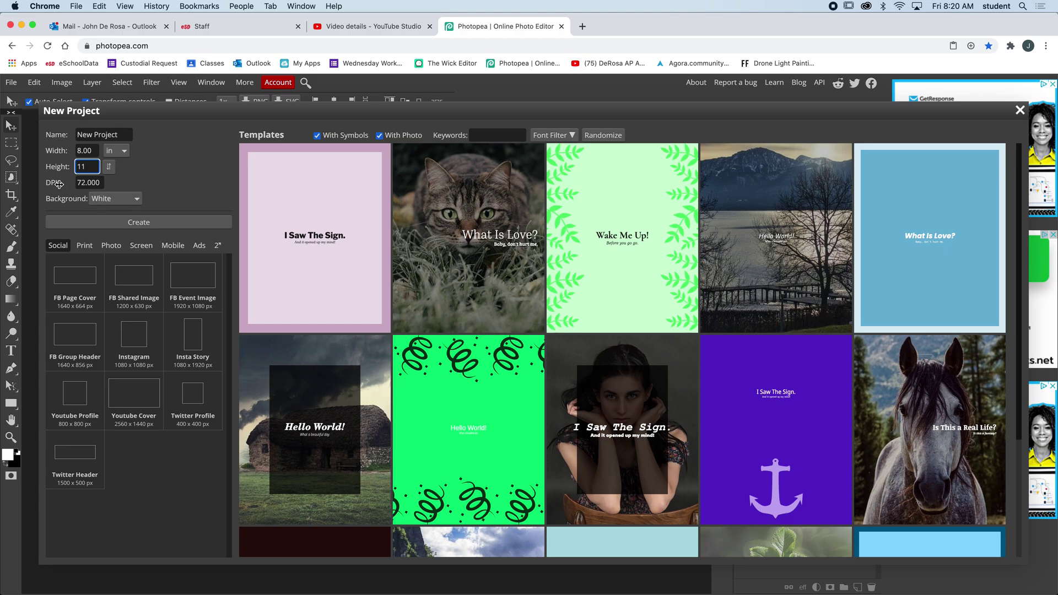
pyautogui.click(142, 227)
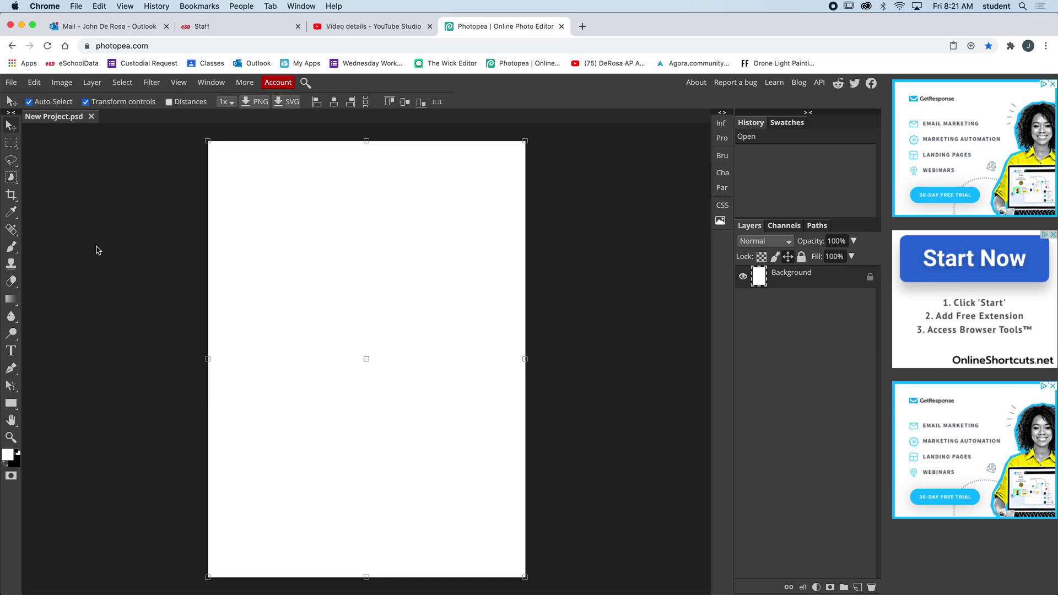
# Set the Type tool's text size to 100 px
pyautogui.click(10, 351)
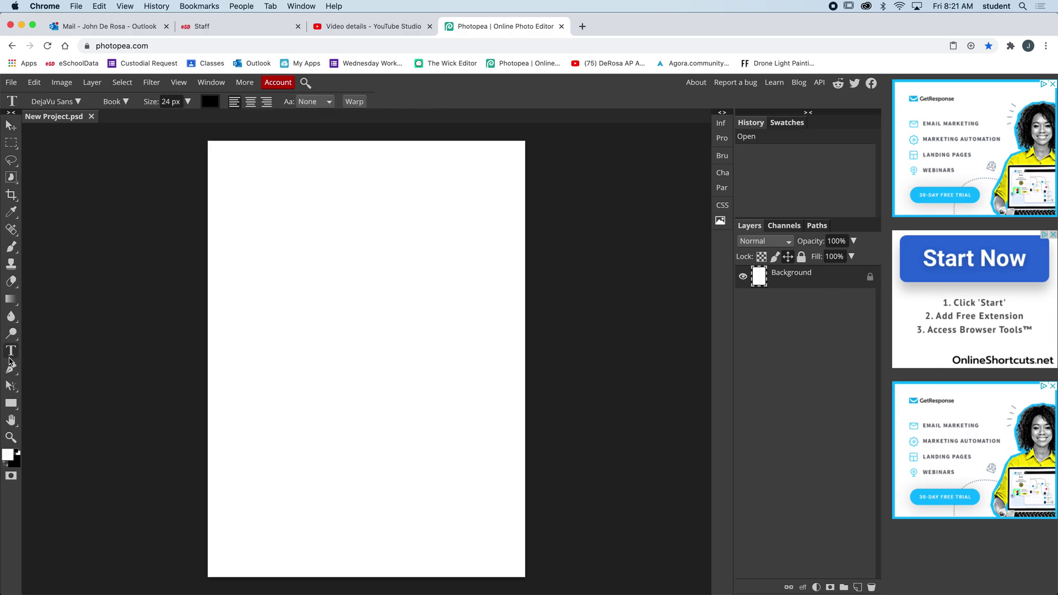
pyautogui.click(170, 102)
pyautogui.moveTo(170, 103); pyautogui.dragTo(163, 104)
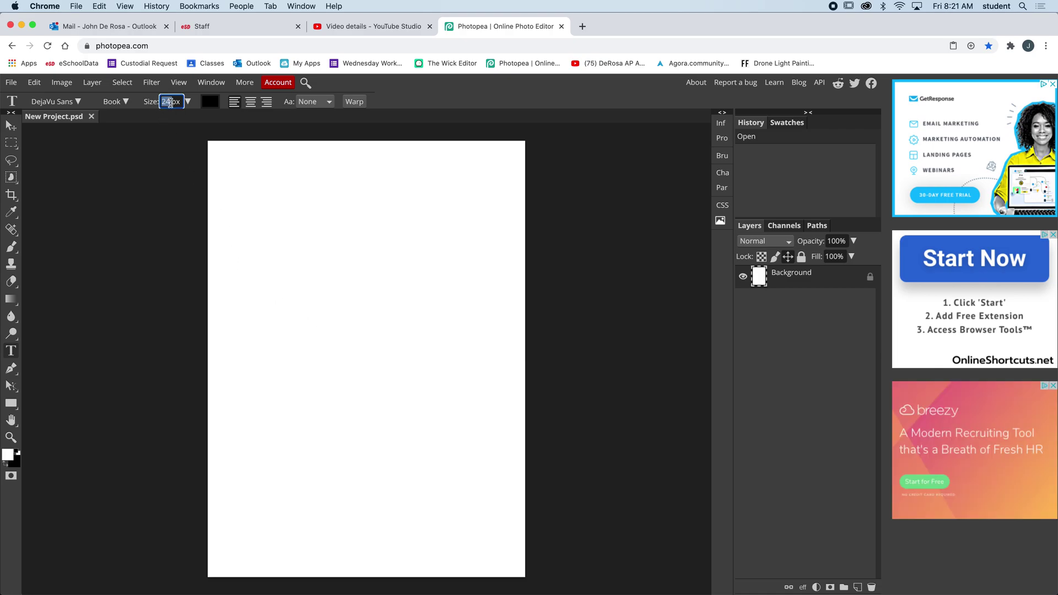
pyautogui.write('100 p:')
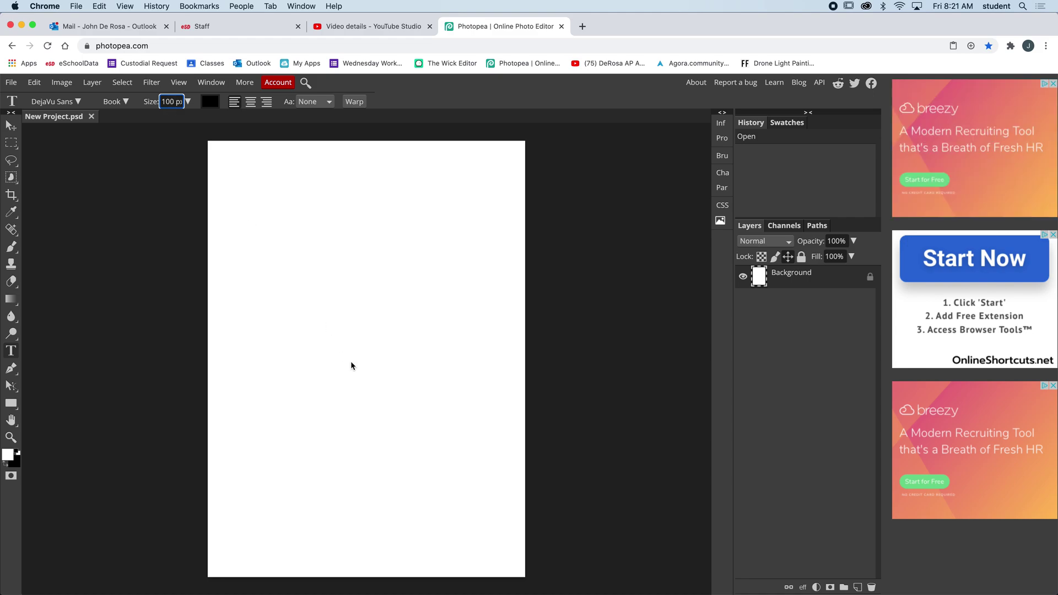
pyautogui.click(10, 351)
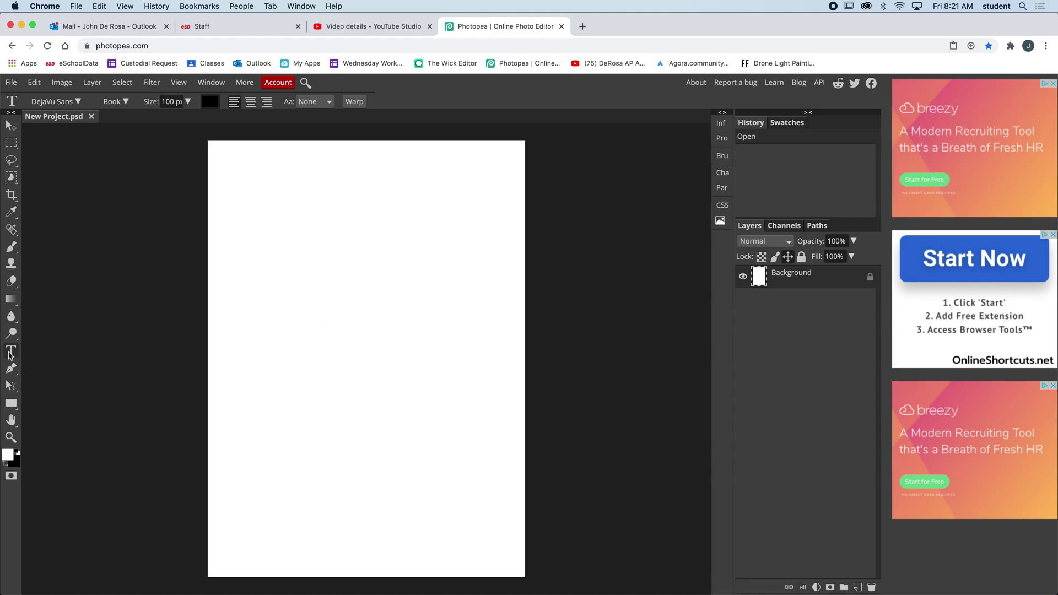
# Type a capital T on the page and commit the text layer
pyautogui.click(323, 343)
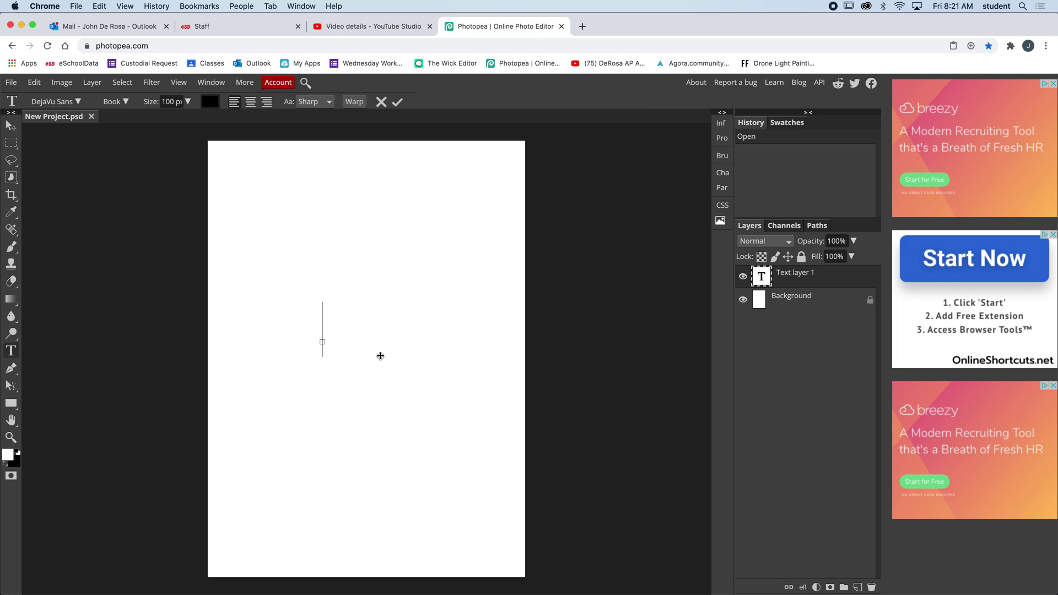
pyautogui.write('T')
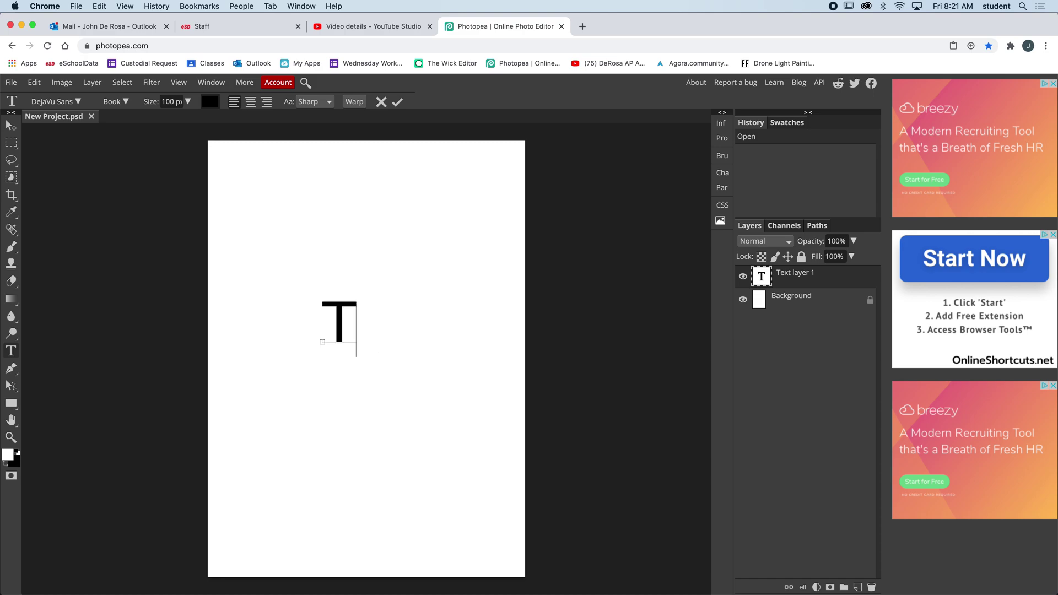
pyautogui.click(11, 129)
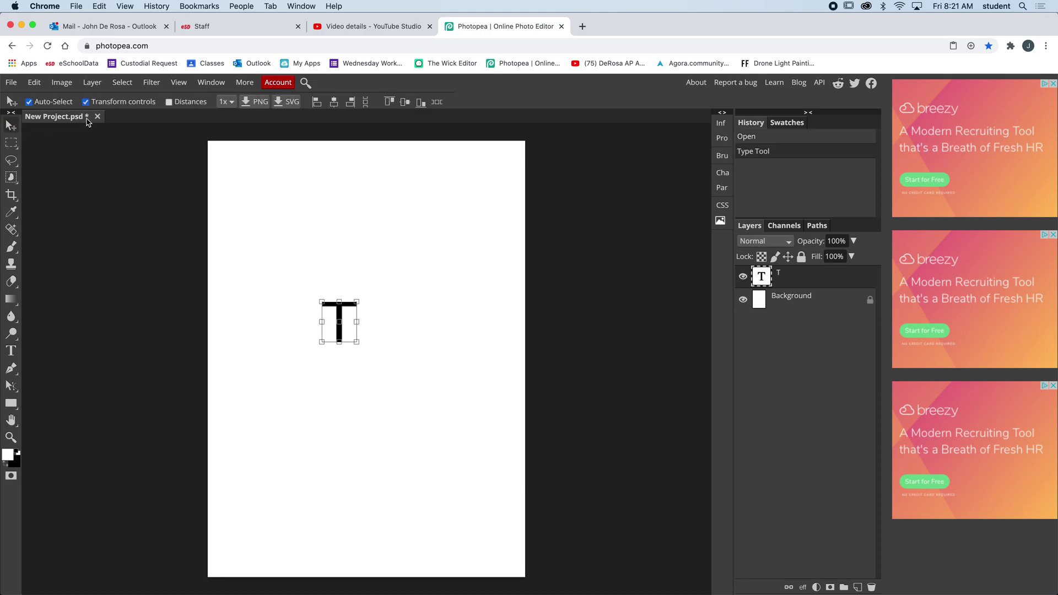
# Nudge the T left and turn on the Move tool's transform controls
pyautogui.moveTo(339, 327)
pyautogui.mouseDown()
pyautogui.moveTo(322, 329)
pyautogui.moveTo(356, 328)
pyautogui.mouseUp()
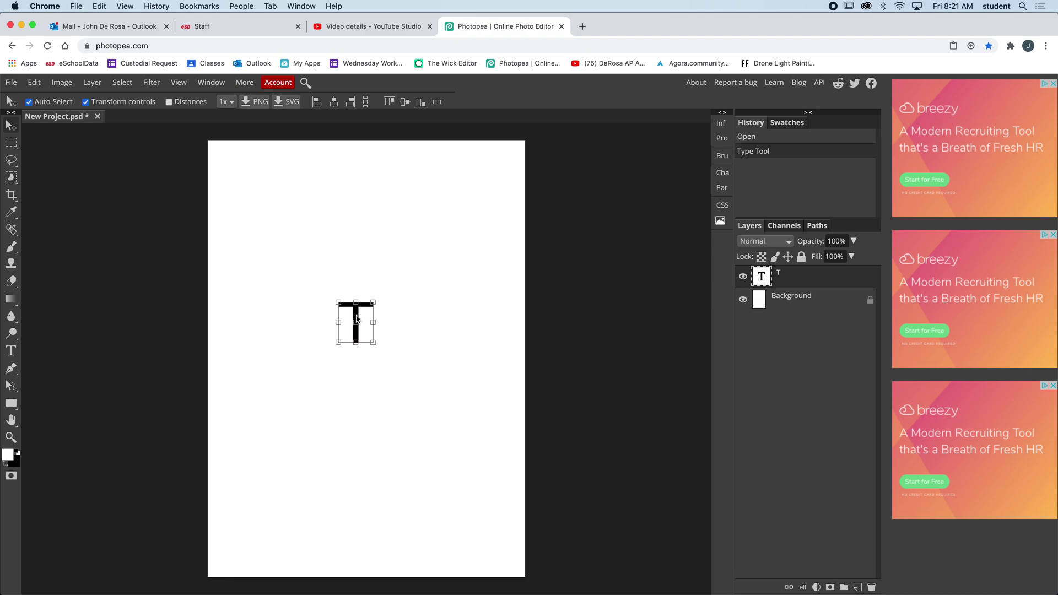
pyautogui.click(105, 103)
pyautogui.click(104, 104)
pyautogui.click(103, 104)
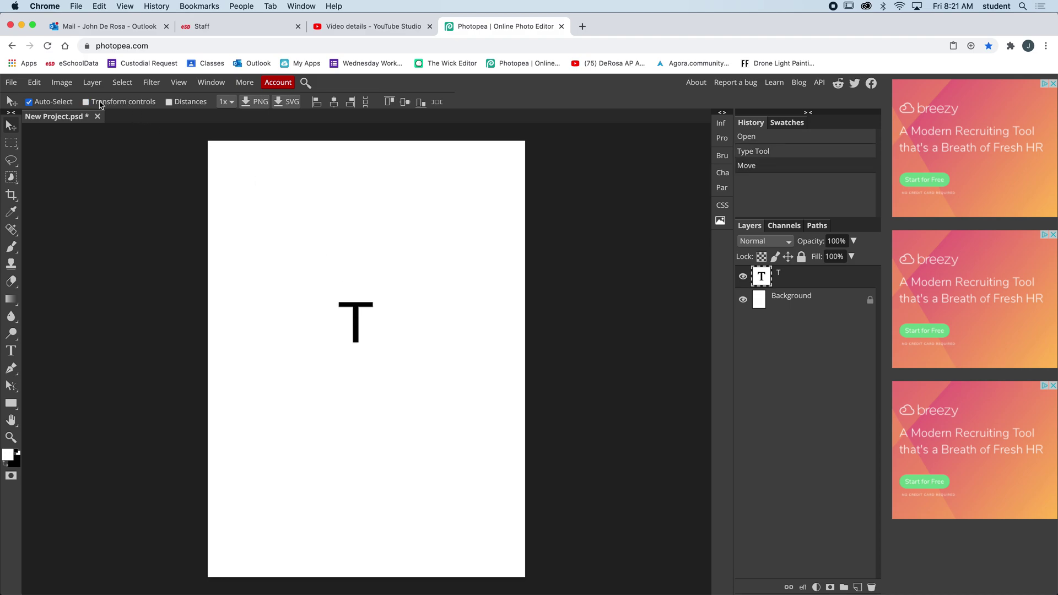
pyautogui.click(102, 104)
pyautogui.click(101, 104)
pyautogui.click(100, 104)
pyautogui.click(101, 105)
pyautogui.click(101, 105)
pyautogui.click(101, 105)
pyautogui.click(101, 104)
pyautogui.click(100, 105)
pyautogui.click(101, 105)
# Scale the T to about 674.6%, centre it horizontally, and apply the transform
pyautogui.moveTo(373, 343); pyautogui.dragTo(509, 525)
pyautogui.moveTo(339, 302); pyautogui.dragTo(281, 244)
pyautogui.moveTo(402, 250); pyautogui.dragTo(375, 249)
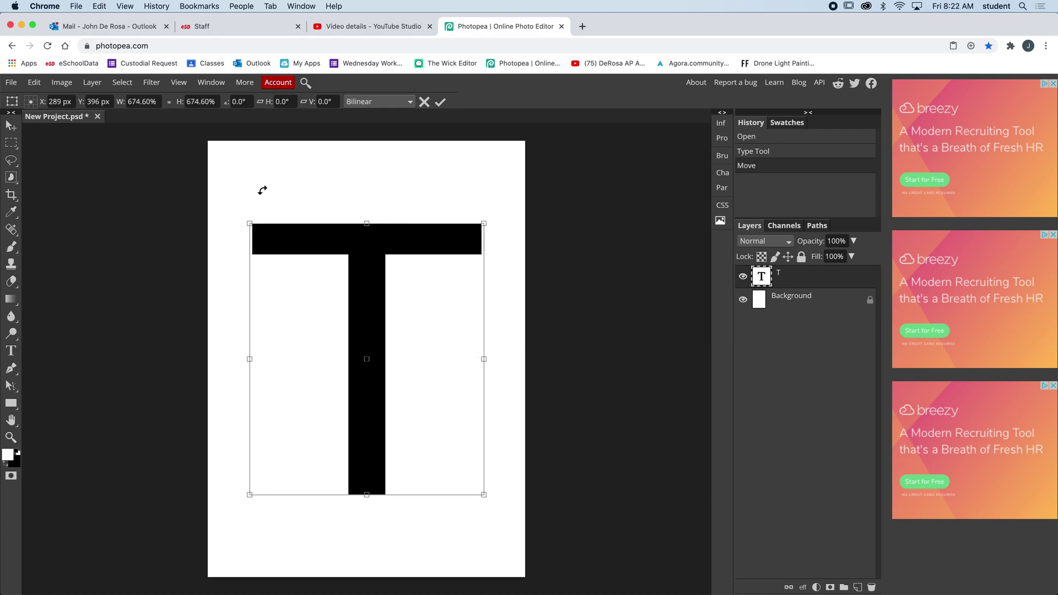
pyautogui.press('Return')
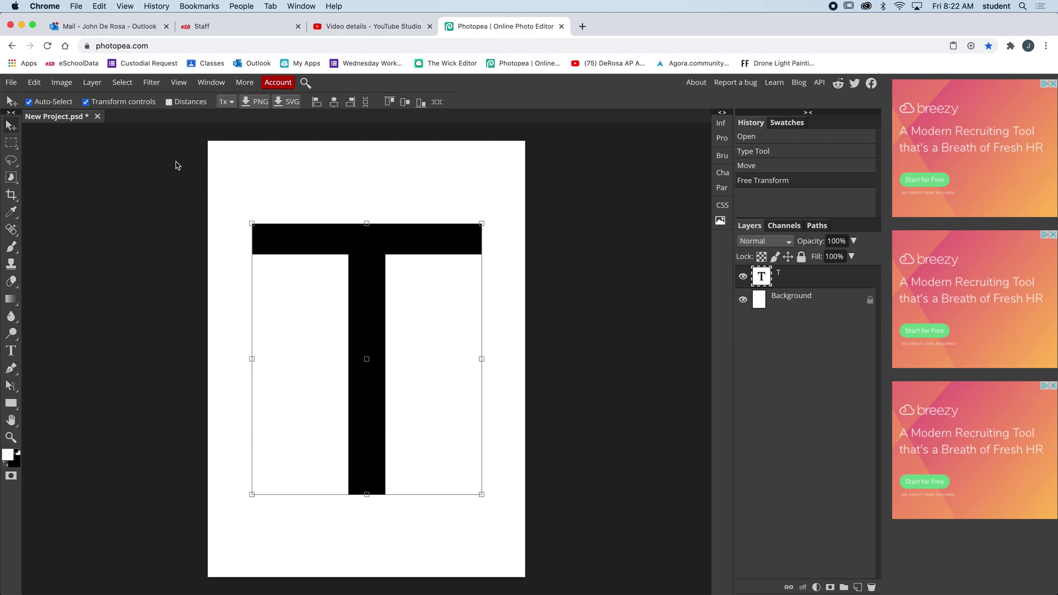
pyautogui.click(115, 104)
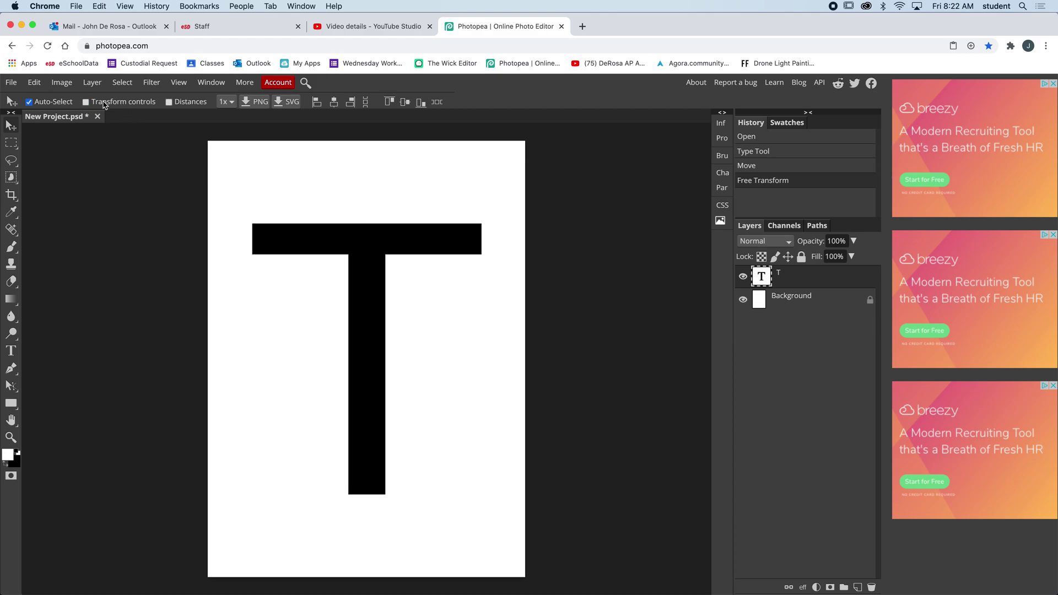
pyautogui.click(110, 106)
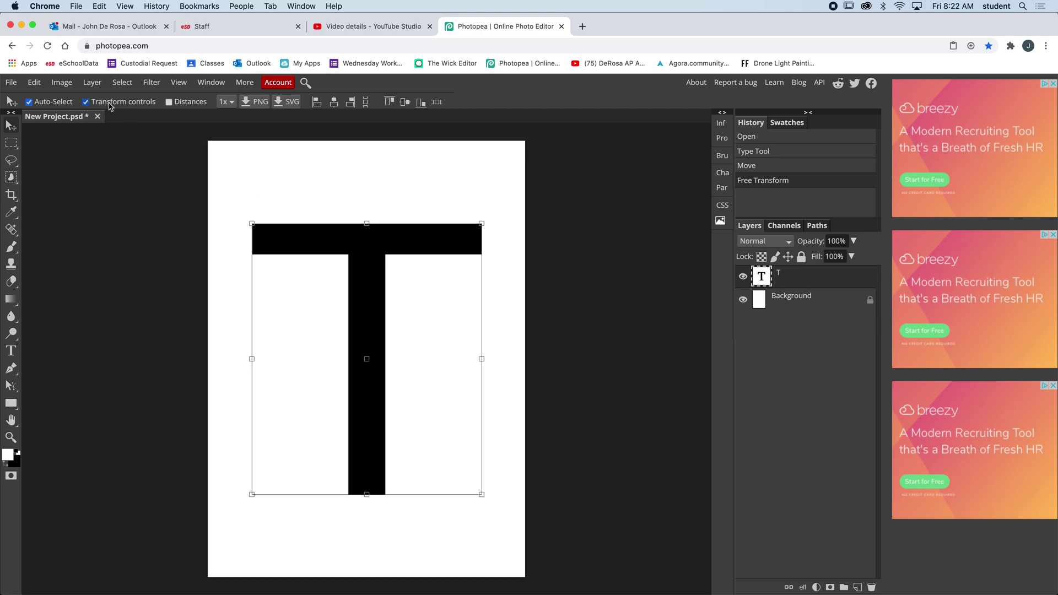
pyautogui.click(110, 106)
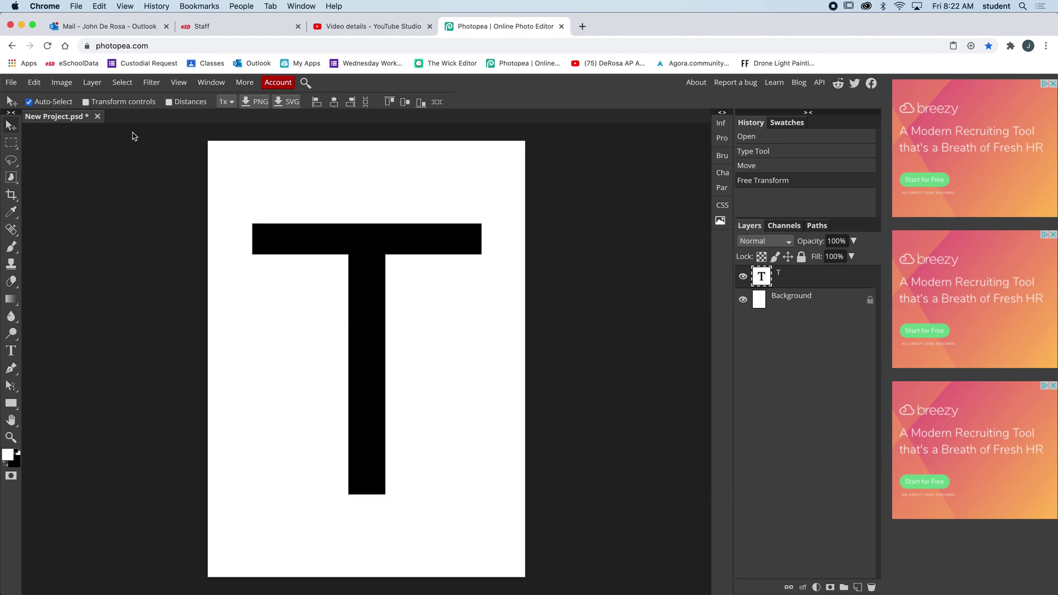
pyautogui.click(109, 105)
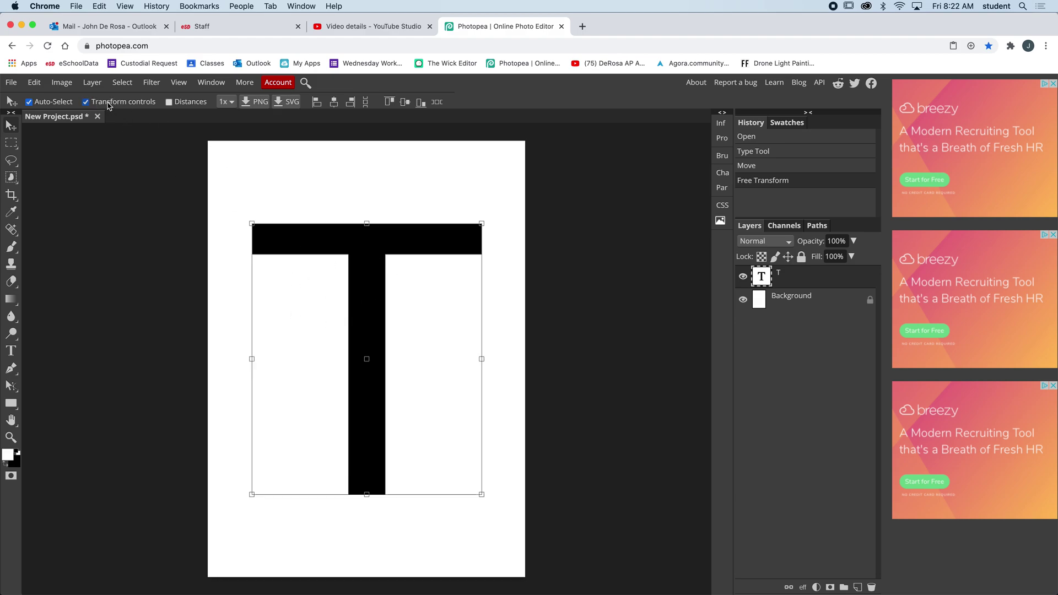
pyautogui.click(109, 105)
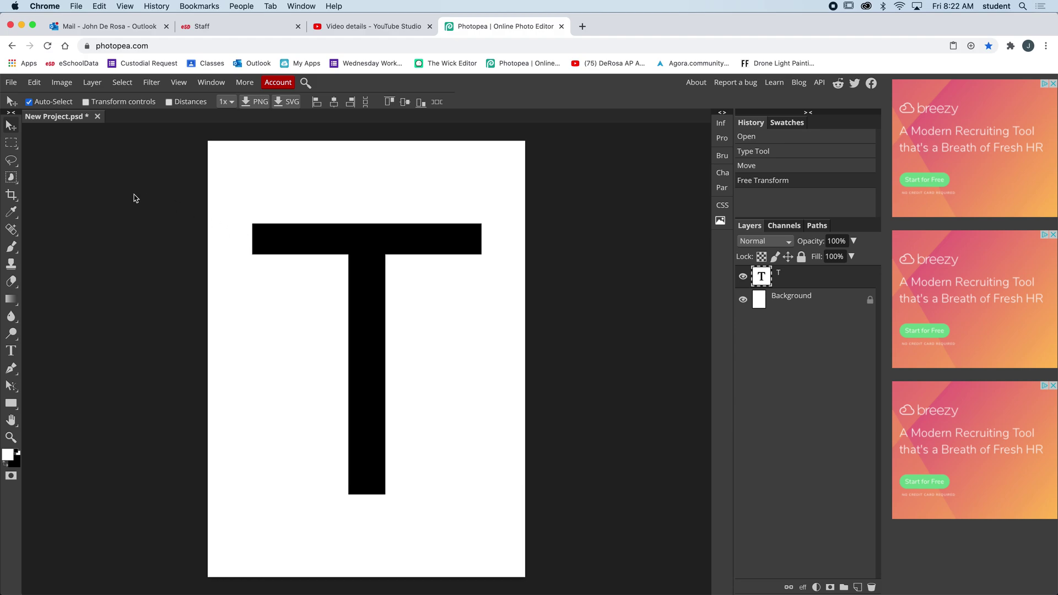
pyautogui.moveTo(306, 244); pyautogui.dragTo(313, 247)
pyautogui.click(11, 160)
pyautogui.moveTo(270, 192)
pyautogui.mouseDown()
pyautogui.moveTo(279, 262)
pyautogui.moveTo(255, 206)
pyautogui.mouseUp()
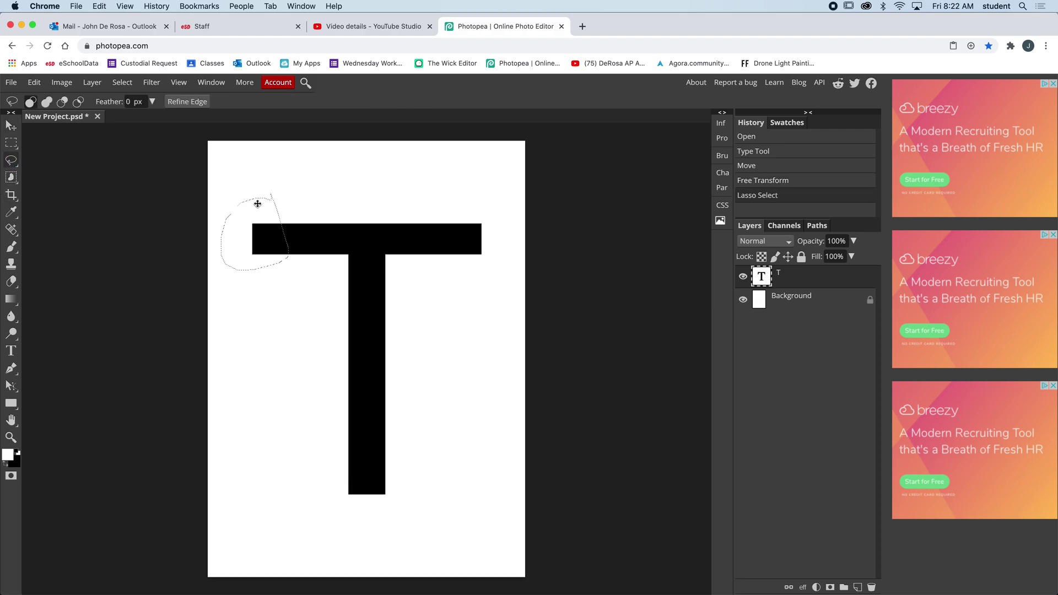
pyautogui.keyDown('ctrl'); pyautogui.click(264, 203); pyautogui.keyUp('ctrl')
pyautogui.click(279, 233)
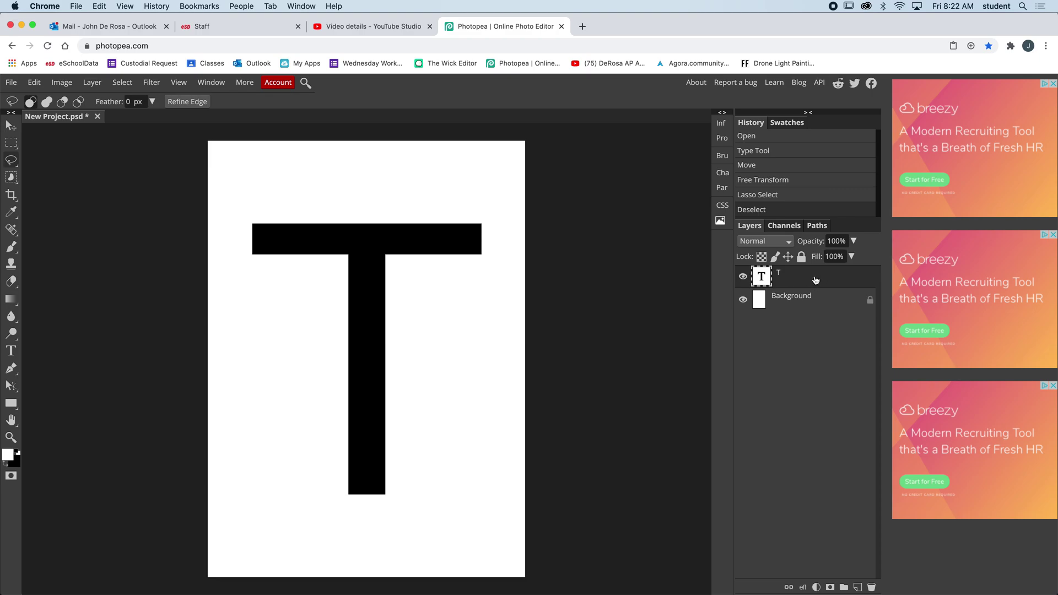
# Convert the T text layer to a shape and select its outline with Path Select
pyautogui.rightClick(816, 281)
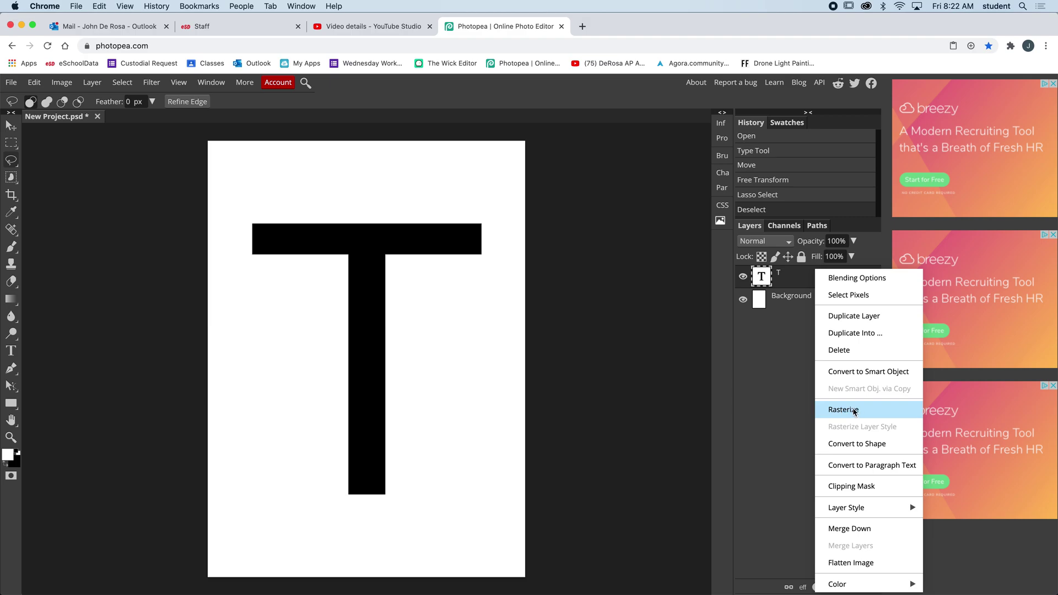
pyautogui.click(855, 444)
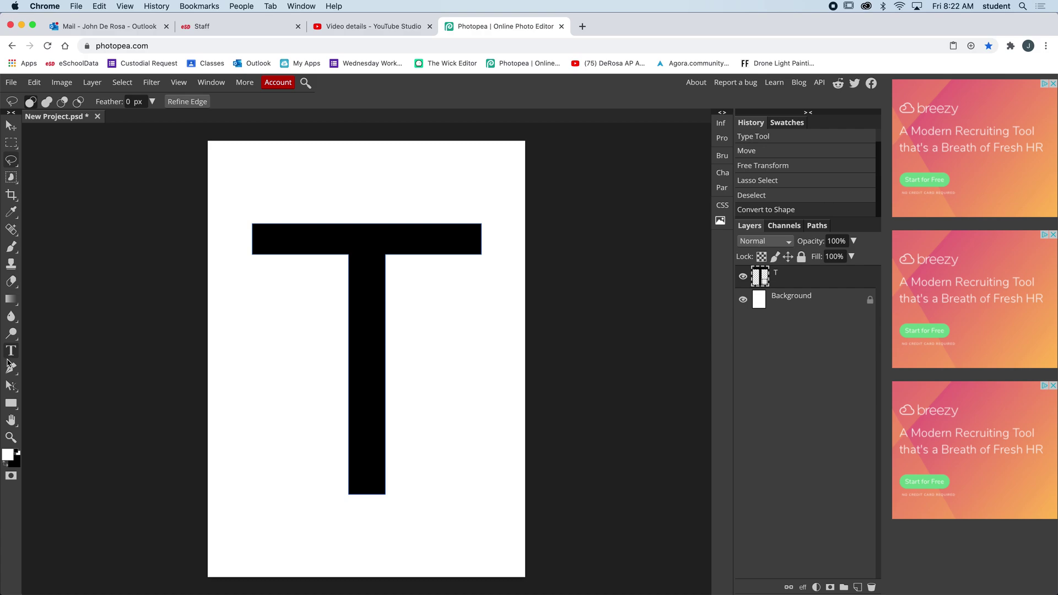
pyautogui.click(11, 386)
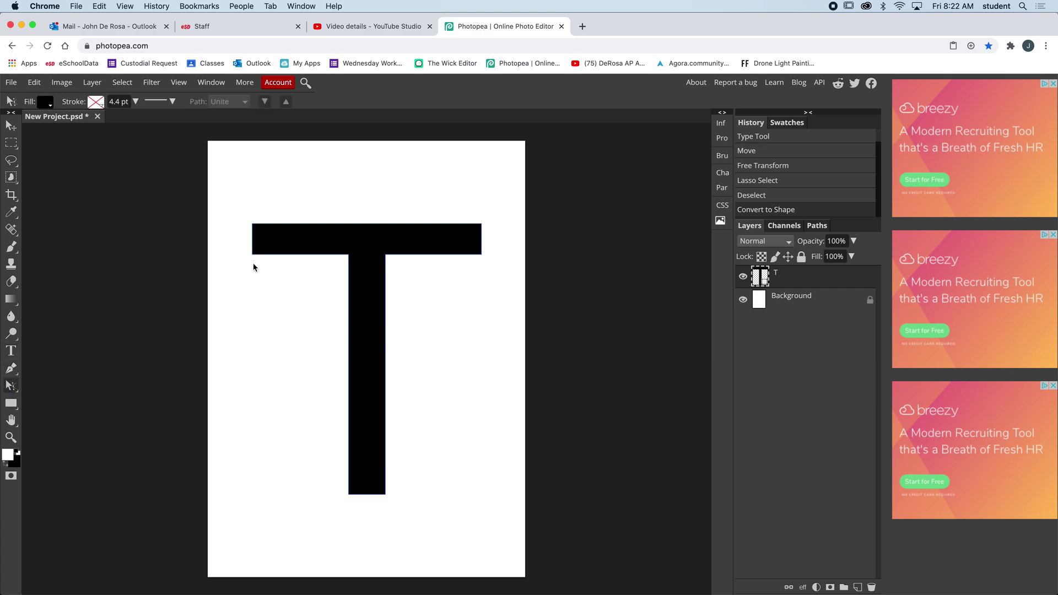
pyautogui.moveTo(256, 255)
pyautogui.mouseDown()
pyautogui.moveTo(249, 266)
pyautogui.moveTo(261, 250)
pyautogui.mouseUp()
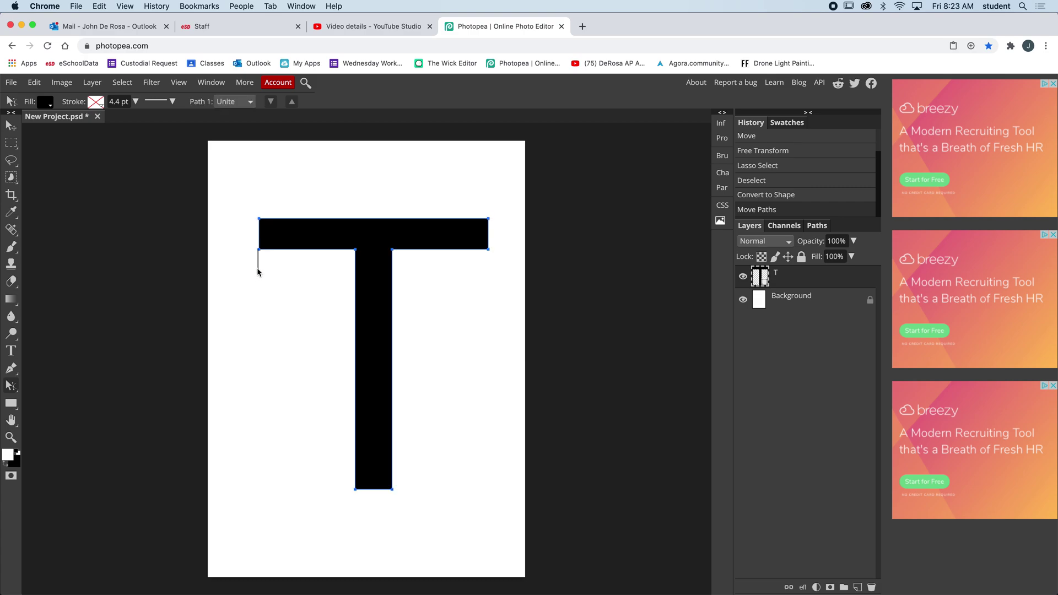
pyautogui.moveTo(243, 239); pyautogui.dragTo(276, 263)
# Switch to Direct Select, trial-move the T's inner corner anchor, then undo it
pyautogui.rightClick(11, 385)
pyautogui.click(259, 254)
pyautogui.moveTo(257, 267); pyautogui.dragTo(311, 241)
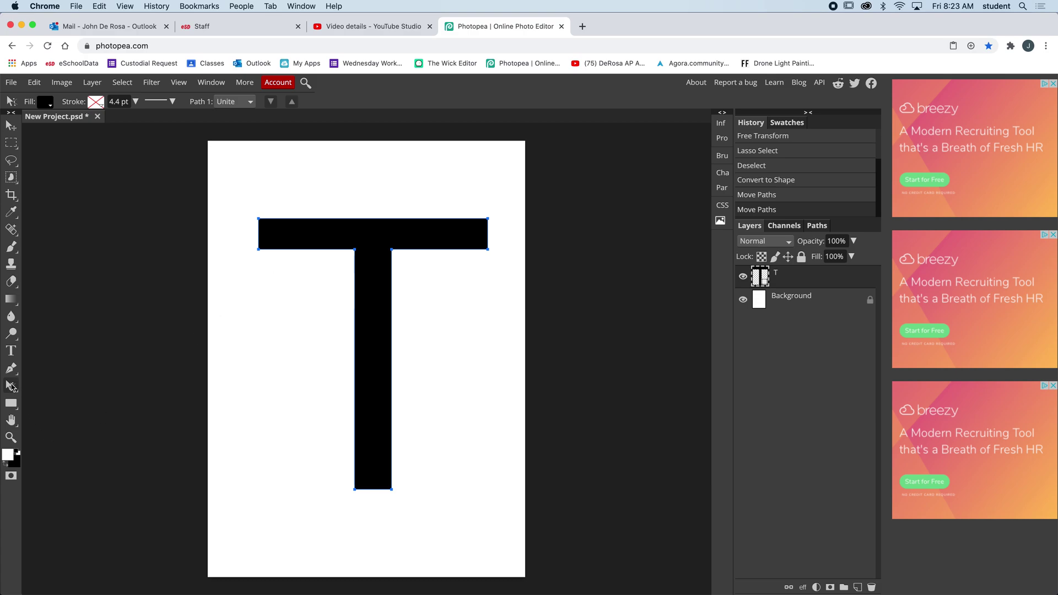
pyautogui.rightClick(11, 385)
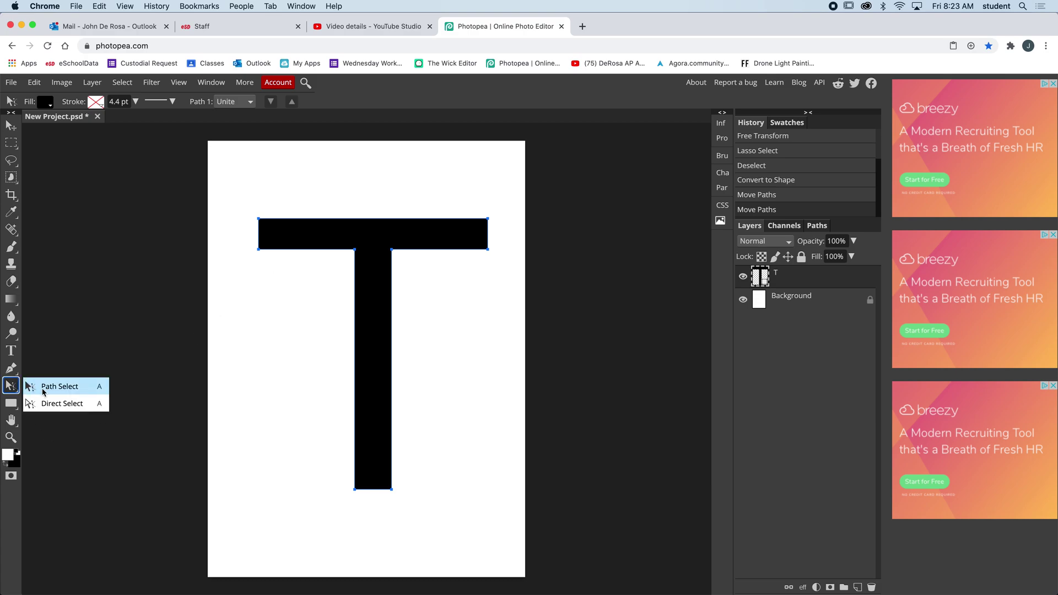
pyautogui.click(84, 408)
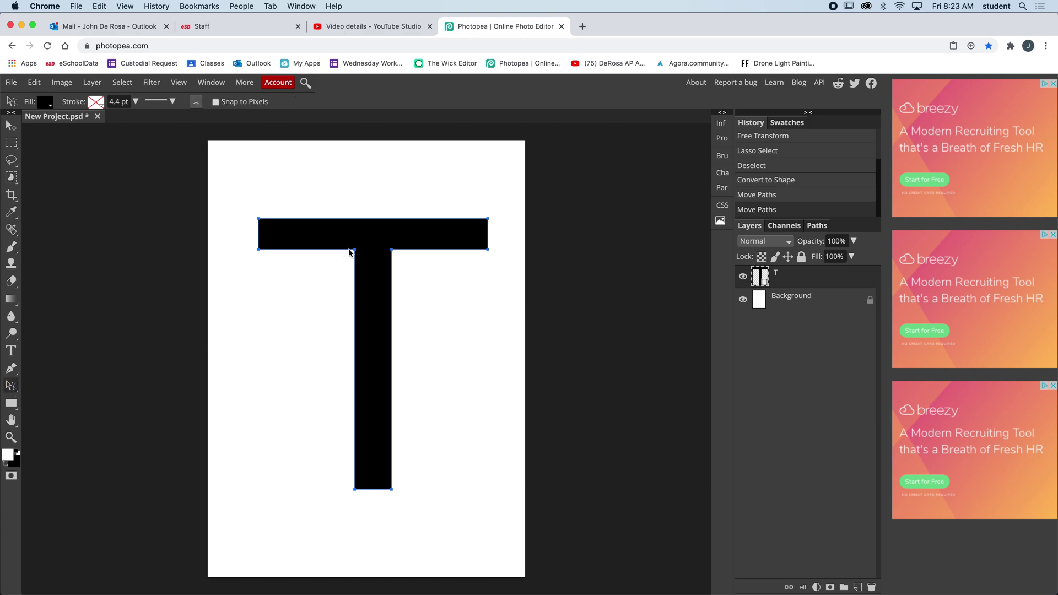
pyautogui.moveTo(355, 250); pyautogui.dragTo(356, 253)
pyautogui.hotkey('ctrl', 'z')
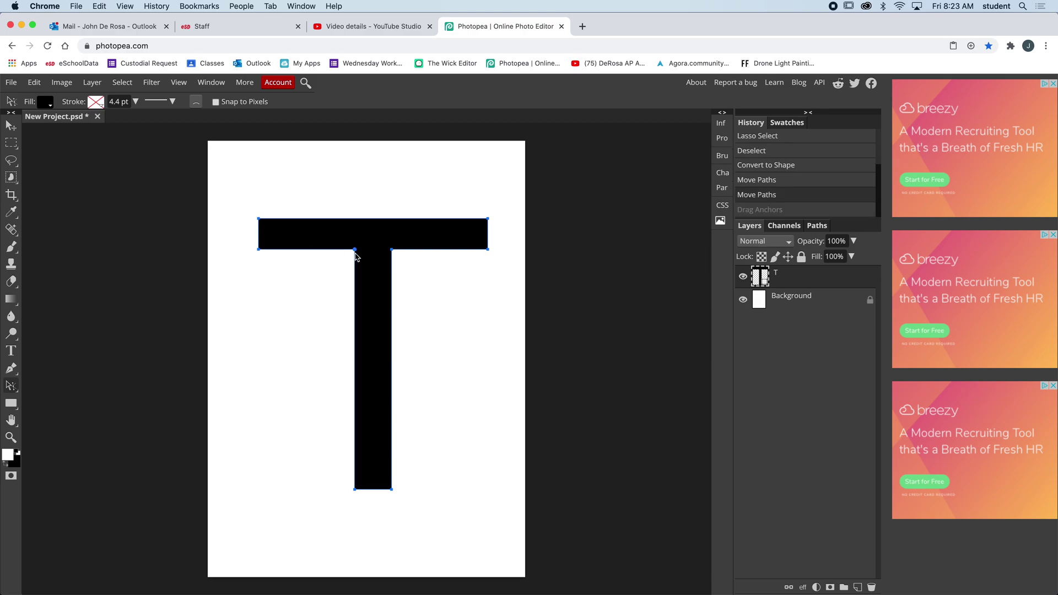
# Choose the Path Select tool from the selection-tool flyout
pyautogui.rightClick(800, 282)
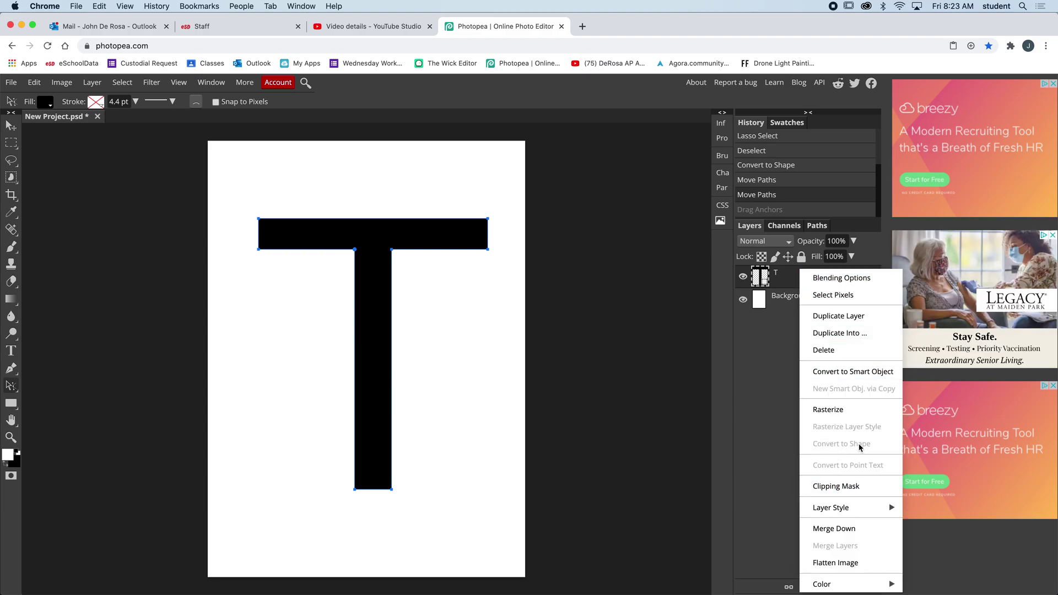
pyautogui.click(726, 284)
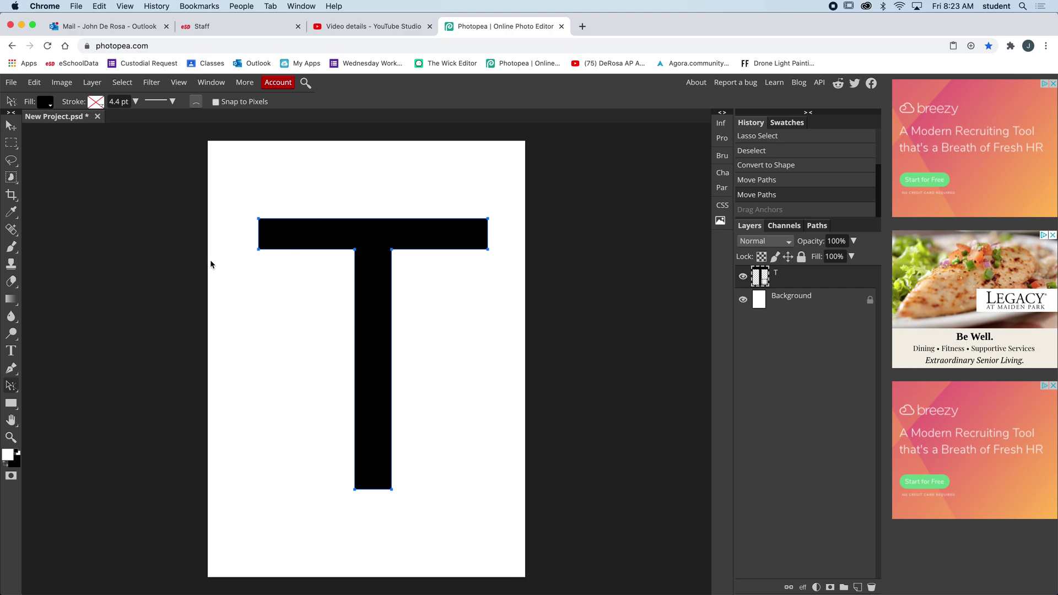
pyautogui.click(11, 386)
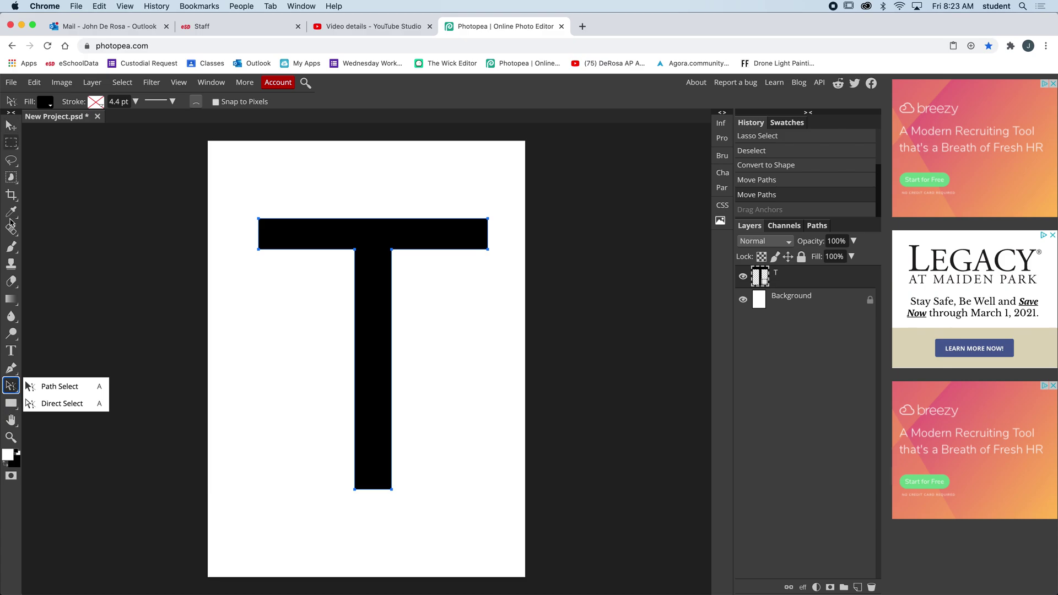
pyautogui.click(11, 388)
pyautogui.click(11, 388)
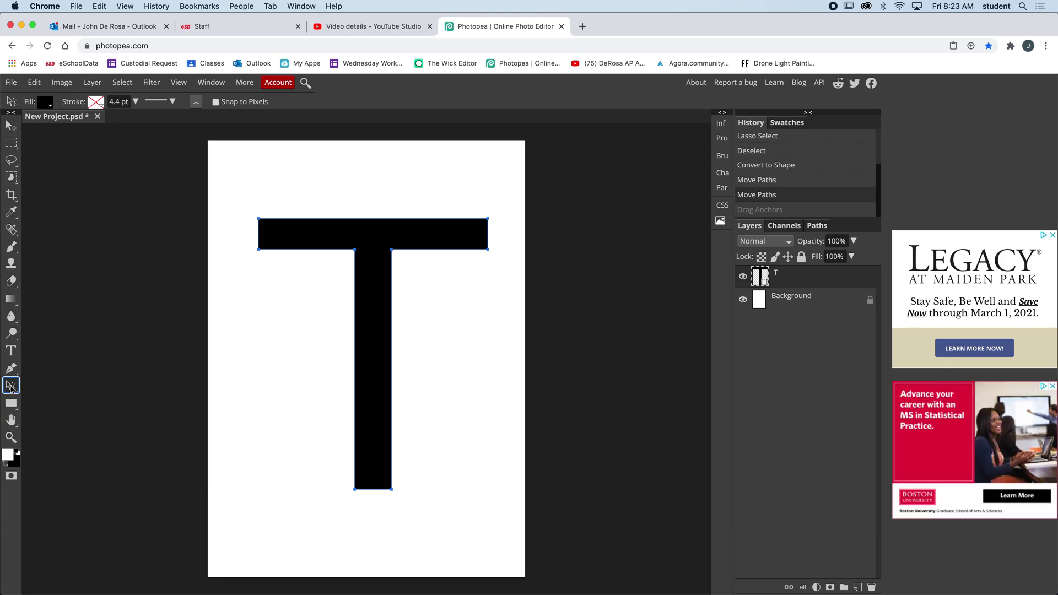
pyautogui.click(66, 389)
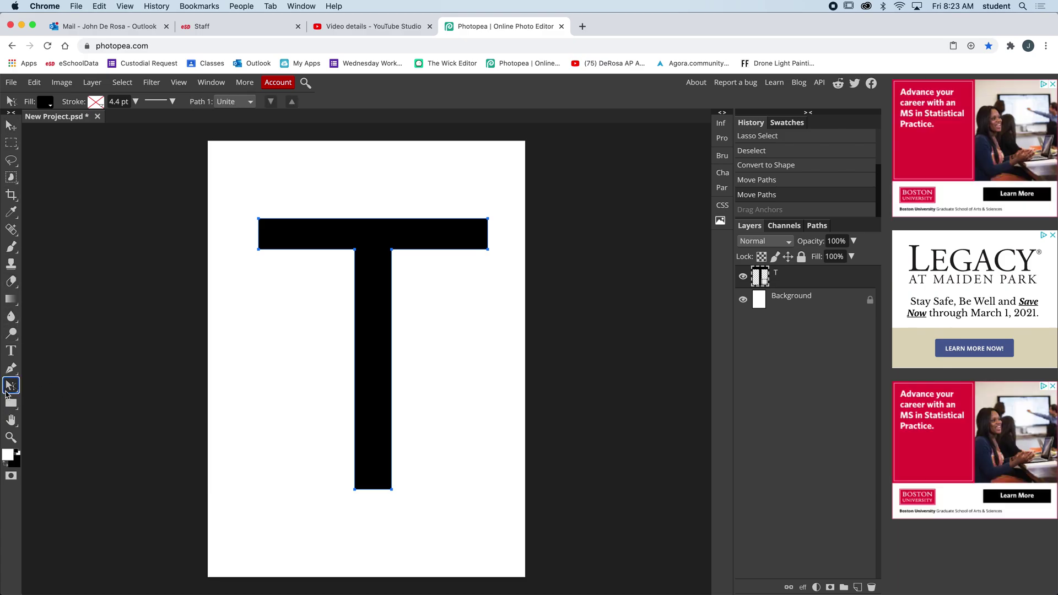
pyautogui.click(11, 388)
pyautogui.click(43, 393)
# Drag the whole T path so it sits slightly lower and right on the page
pyautogui.moveTo(300, 246)
pyautogui.mouseDown()
pyautogui.moveTo(309, 255)
pyautogui.moveTo(294, 241)
pyautogui.mouseUp()
pyautogui.moveTo(358, 236); pyautogui.dragTo(365, 239)
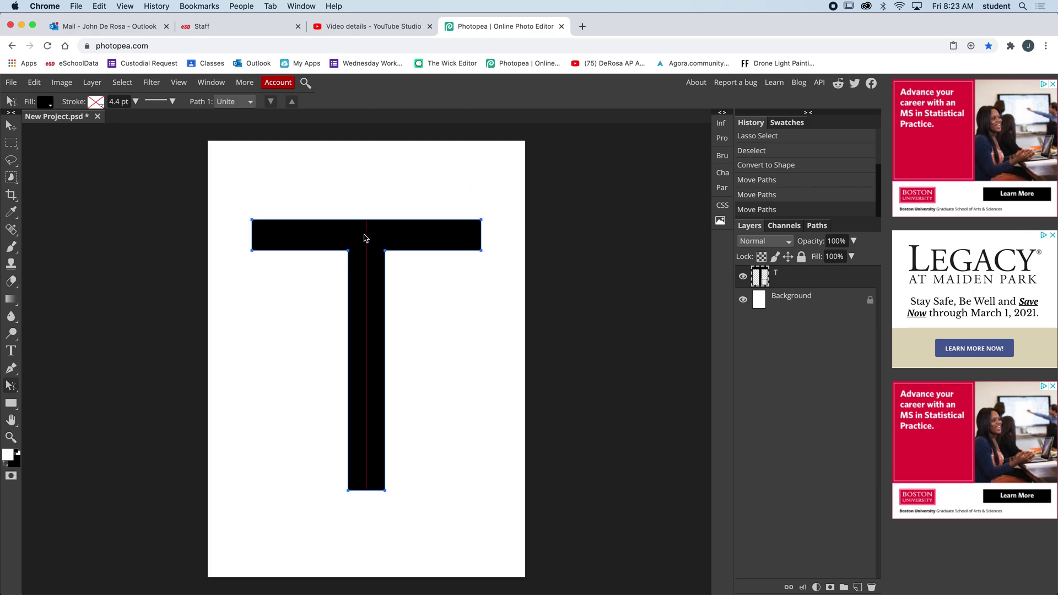
pyautogui.click(286, 268)
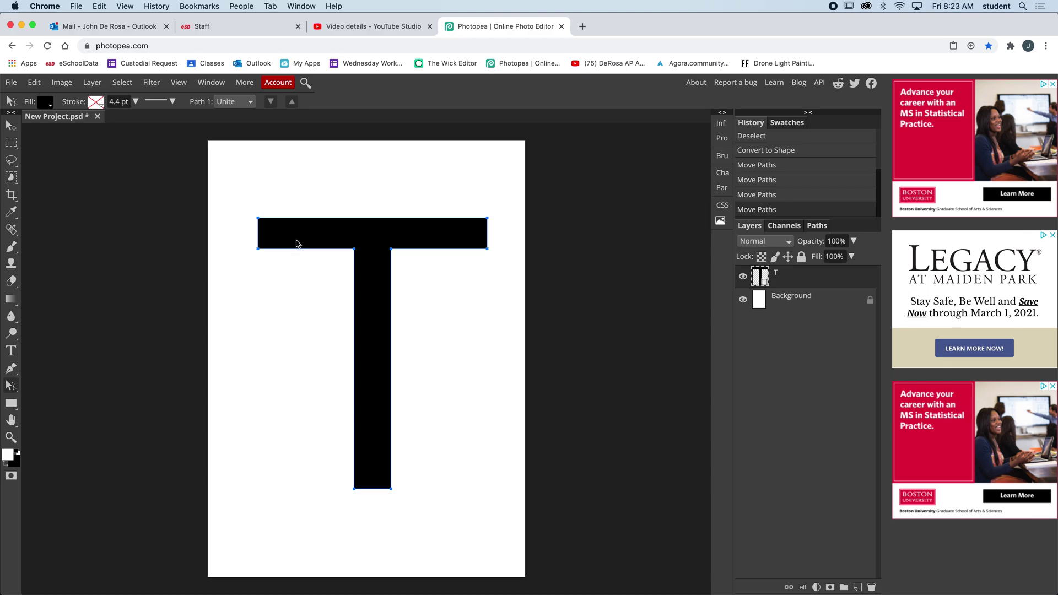
pyautogui.moveTo(296, 241); pyautogui.dragTo(355, 250)
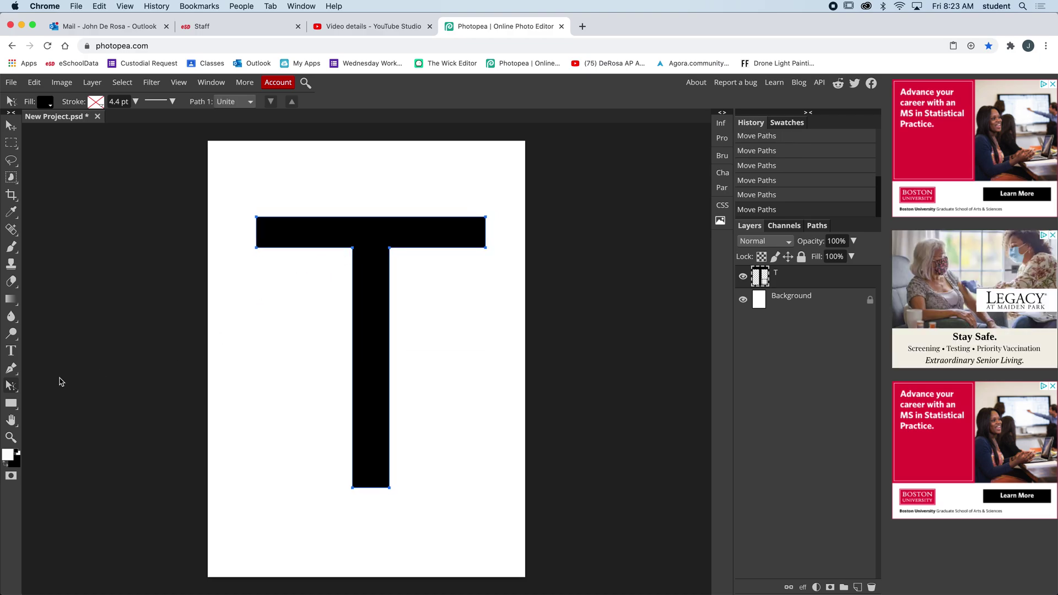
pyautogui.rightClick(11, 386)
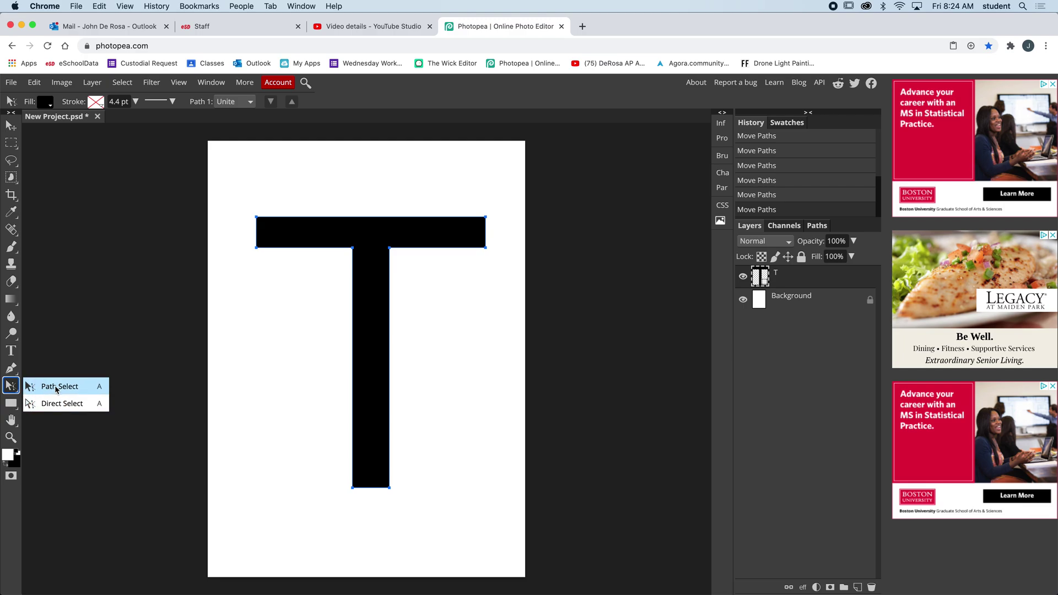
pyautogui.moveTo(371, 251)
pyautogui.mouseDown()
pyautogui.moveTo(423, 266)
pyautogui.moveTo(372, 250)
pyautogui.mouseUp()
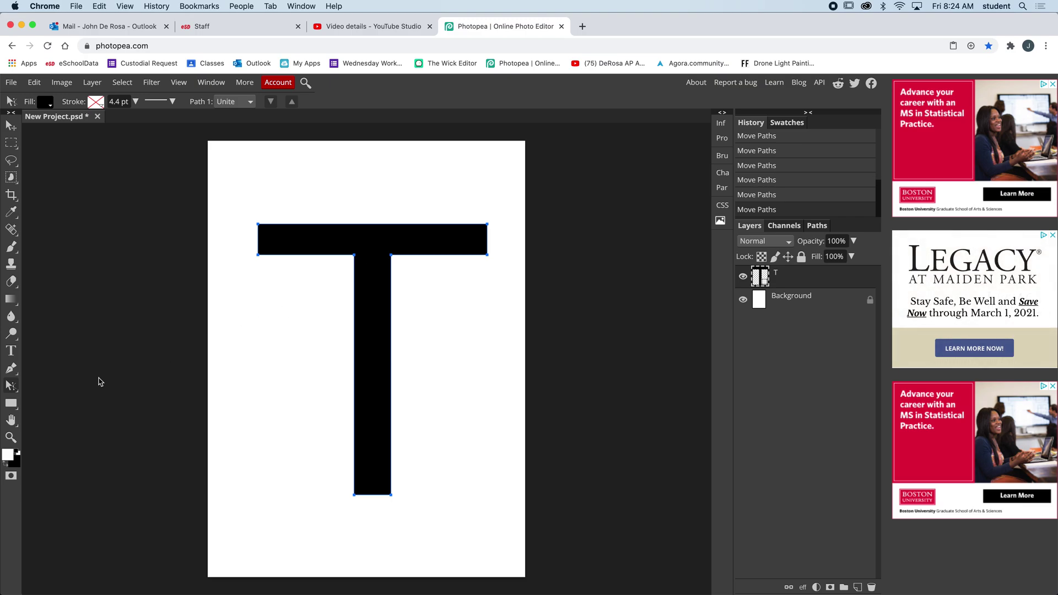
pyautogui.click(11, 386)
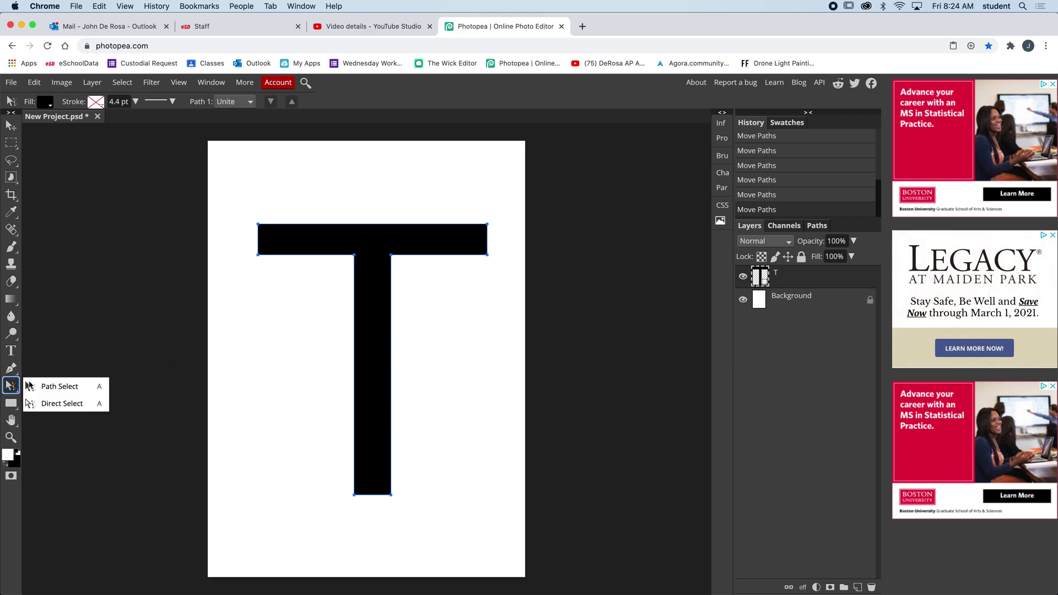
# With Direct Select, drag the crossbar's lower-right anchor up so the underside slopes
pyautogui.click(62, 403)
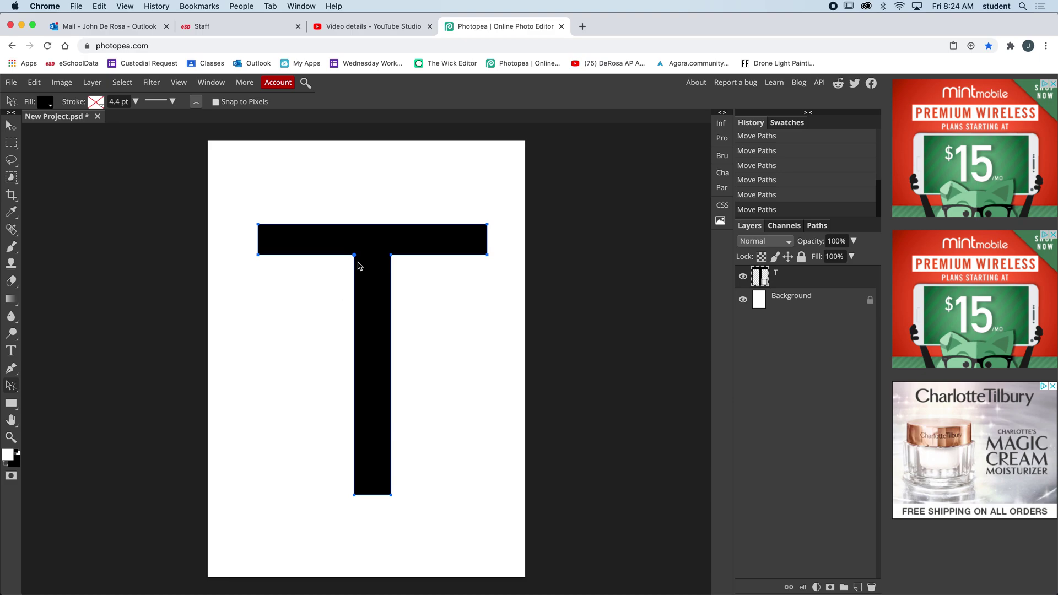
pyautogui.moveTo(354, 255); pyautogui.dragTo(370, 270)
pyautogui.press('super+z')
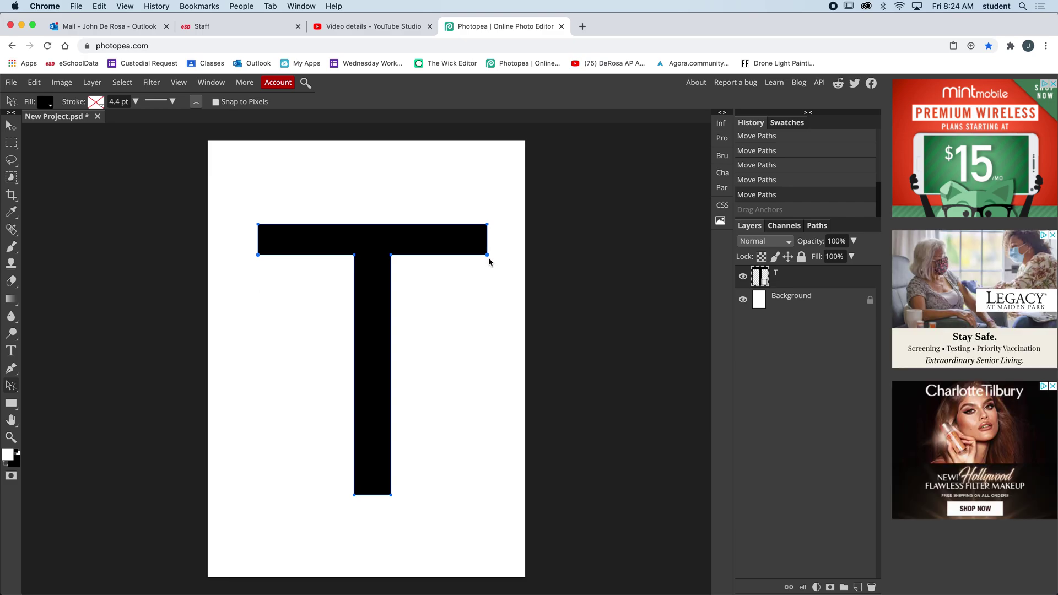
pyautogui.moveTo(487, 257); pyautogui.dragTo(487, 237)
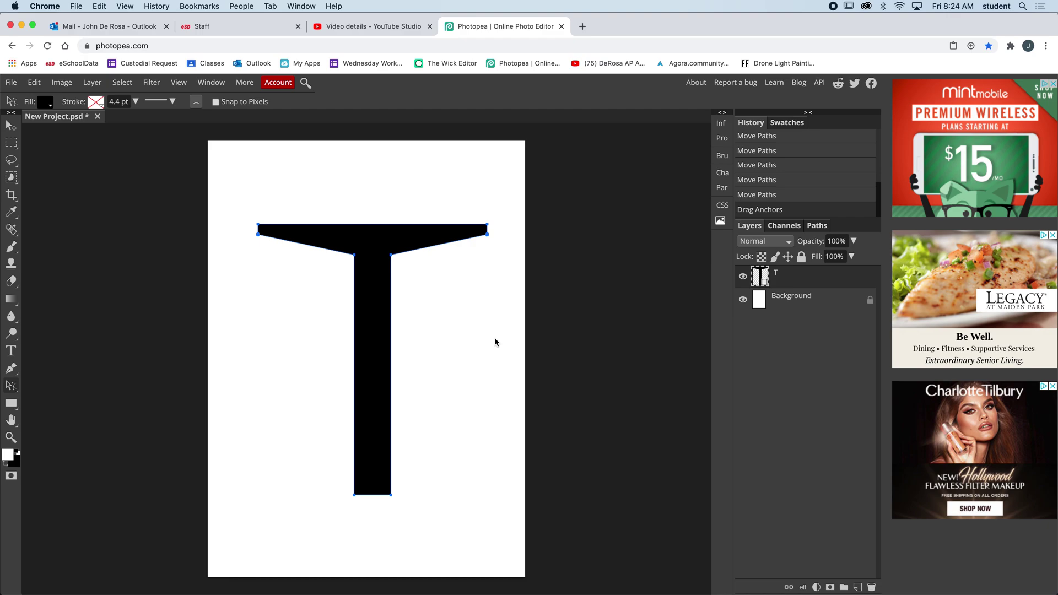
# Nudge the crossbar's upper corner anchors outward with the arrow keys to lengthen it
pyautogui.click(488, 224)
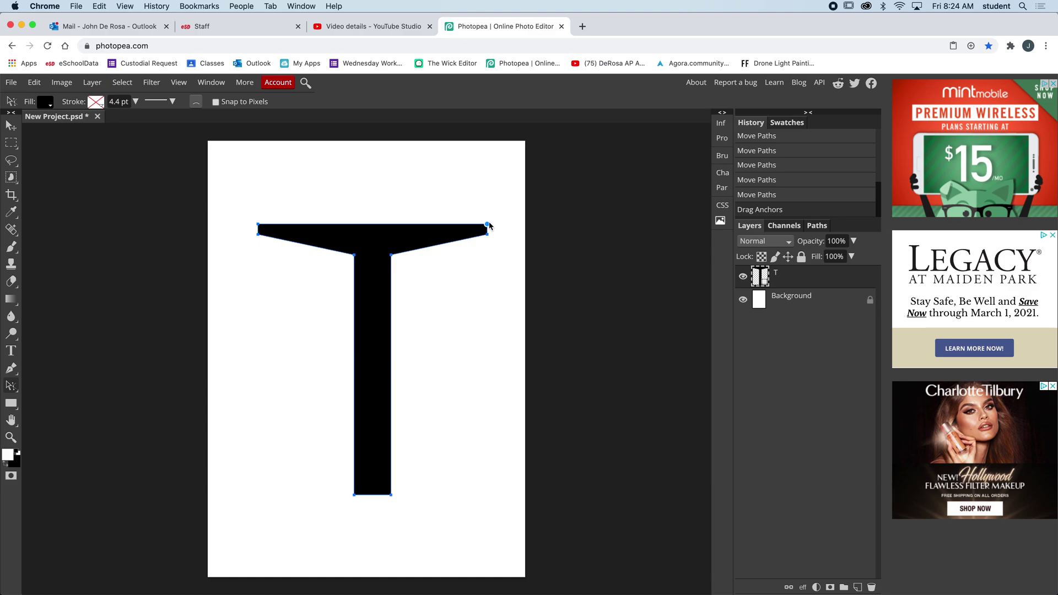
pyautogui.press('Right')
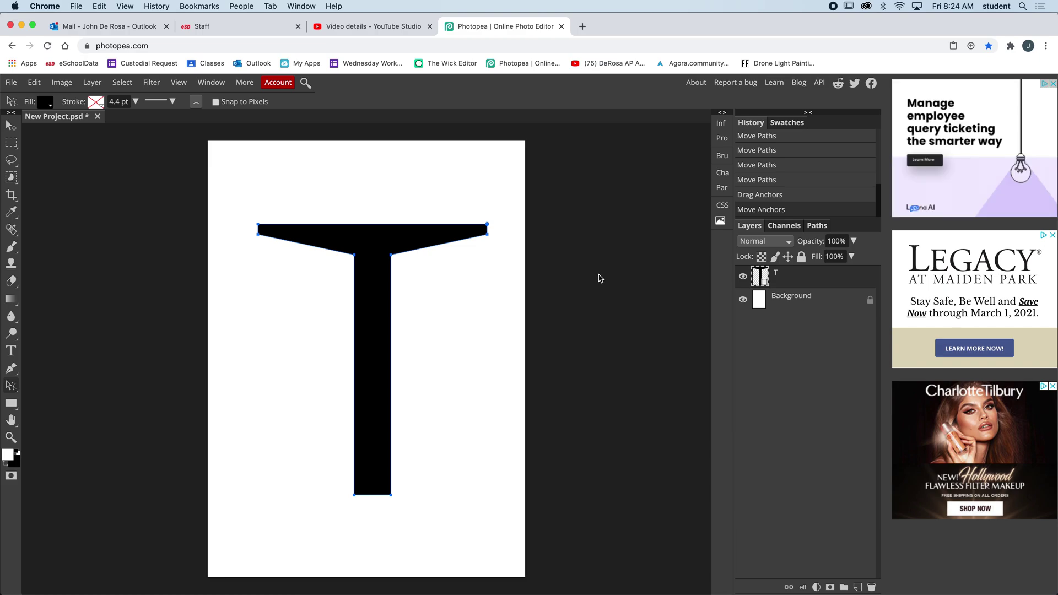
pyautogui.hotkey('shift', 'Right')
pyautogui.hotkey('shift', 'Right')
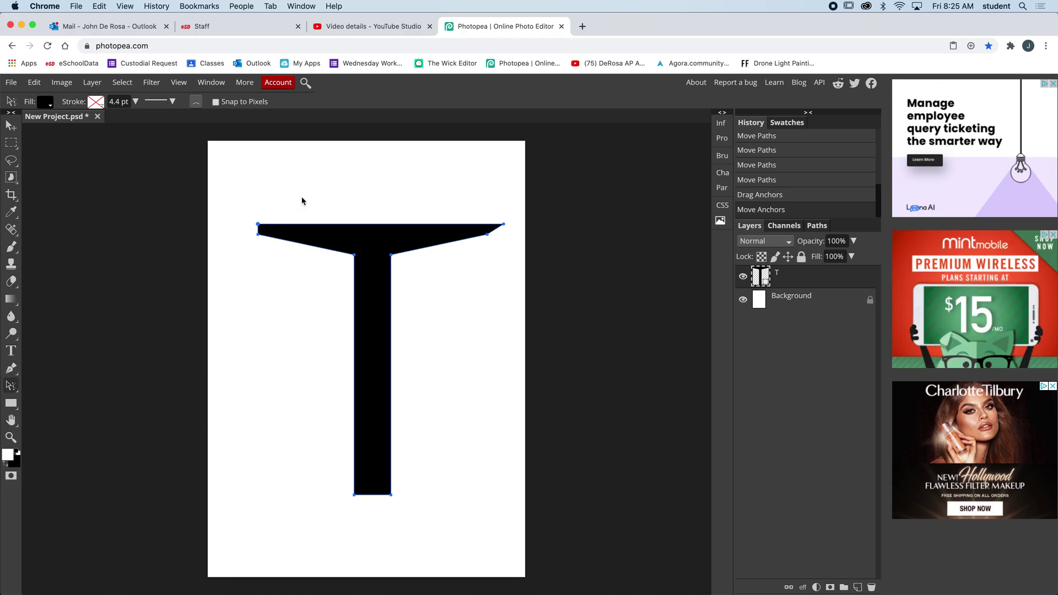
pyautogui.hotkey('shift', 'Left')
pyautogui.hotkey('shift', 'Left')
pyautogui.hotkey('shift', 'Left')
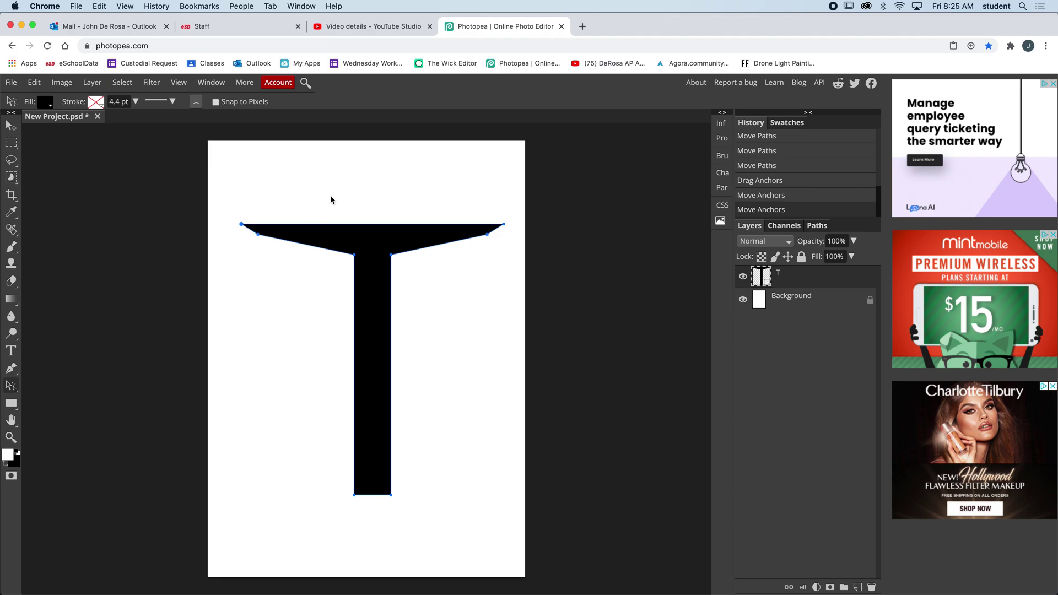
pyautogui.click(254, 227)
# Shift-nudge both bottom stem anchors inward so the stem tapers to a narrow foot
pyautogui.click(390, 495)
pyautogui.click(391, 494)
pyautogui.hotkey('shift', 'Left')
pyautogui.hotkey('shift', 'Left')
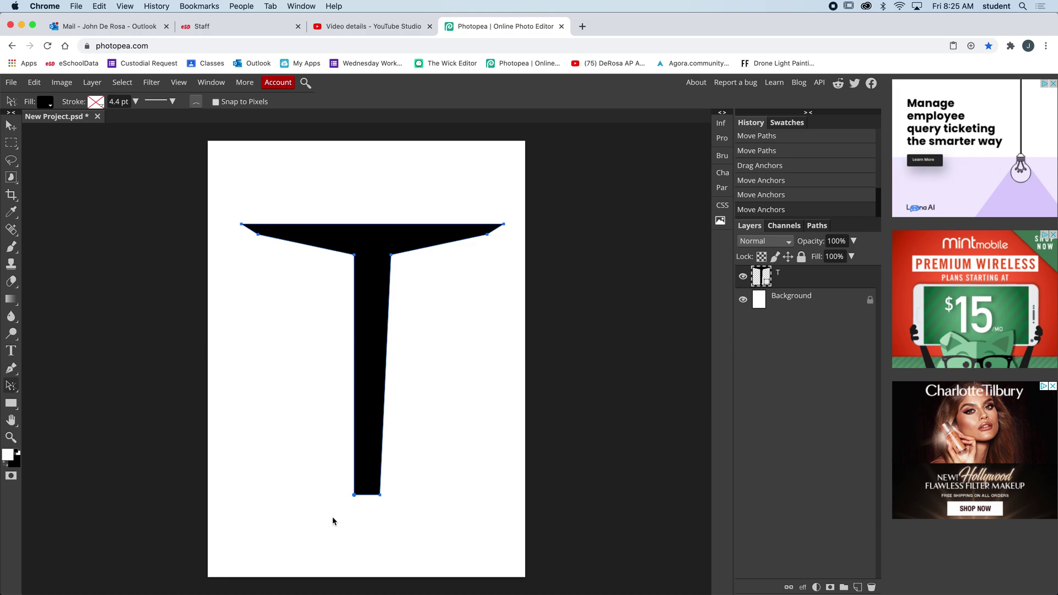
pyautogui.hotkey('shift', 'Right')
pyautogui.hotkey('shift', 'Right')
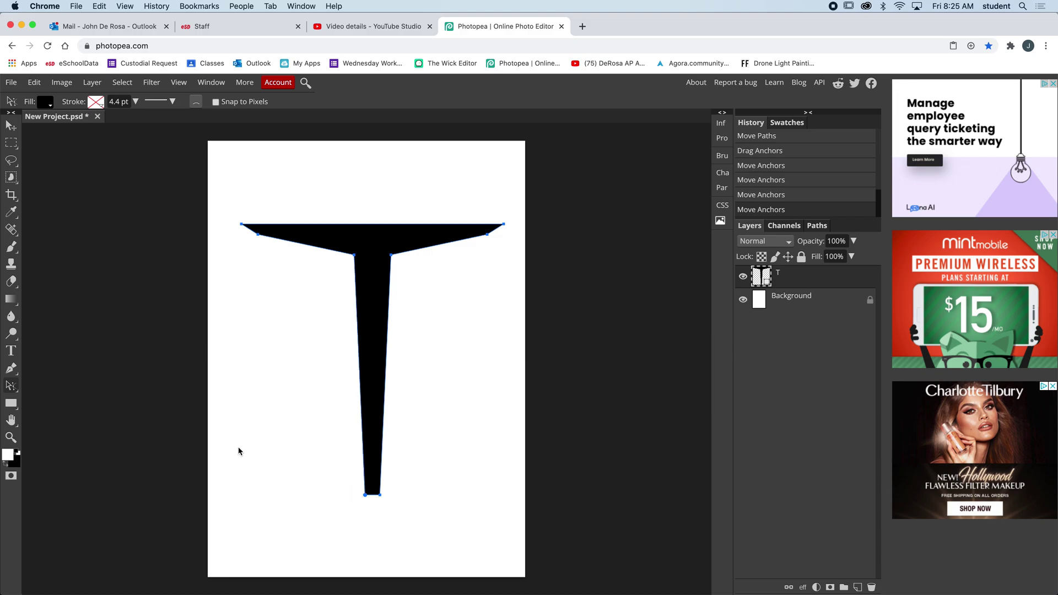
# Add a Pen anchor at the top edge's midpoint and shift the T slightly left
pyautogui.click(11, 368)
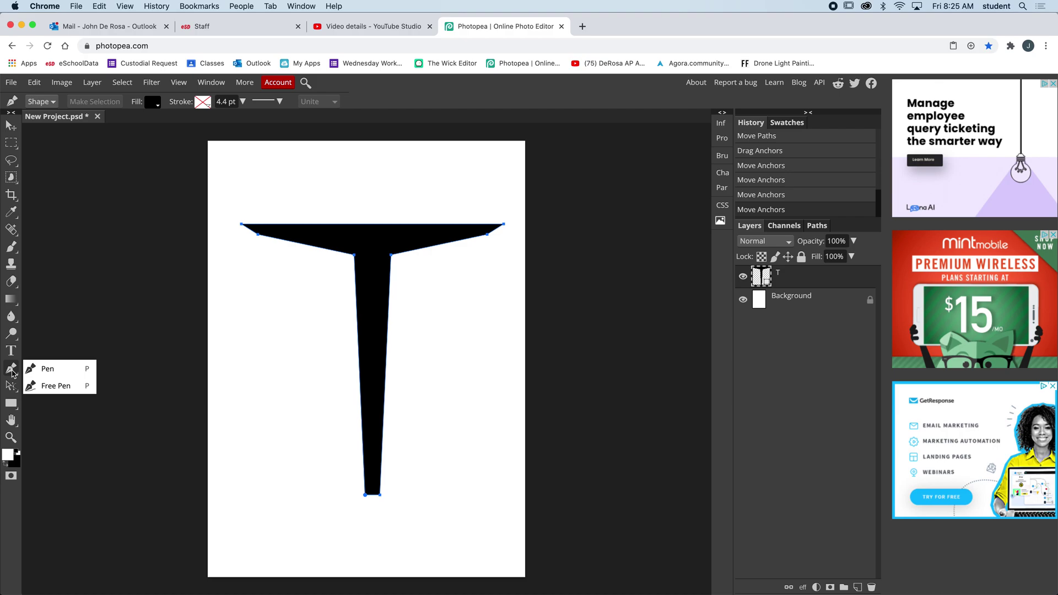
pyautogui.click(42, 373)
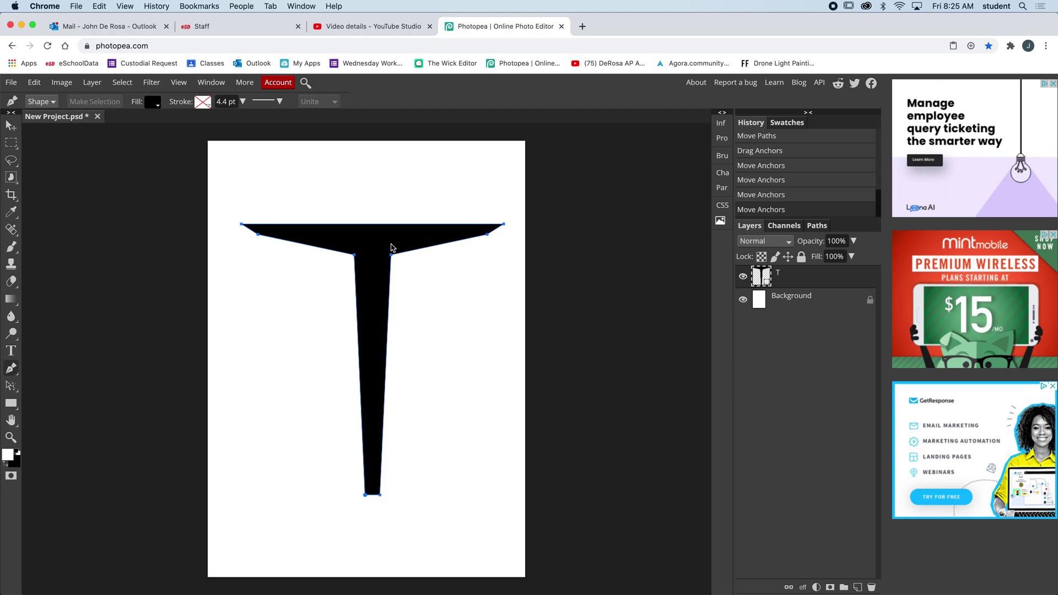
pyautogui.click(374, 225)
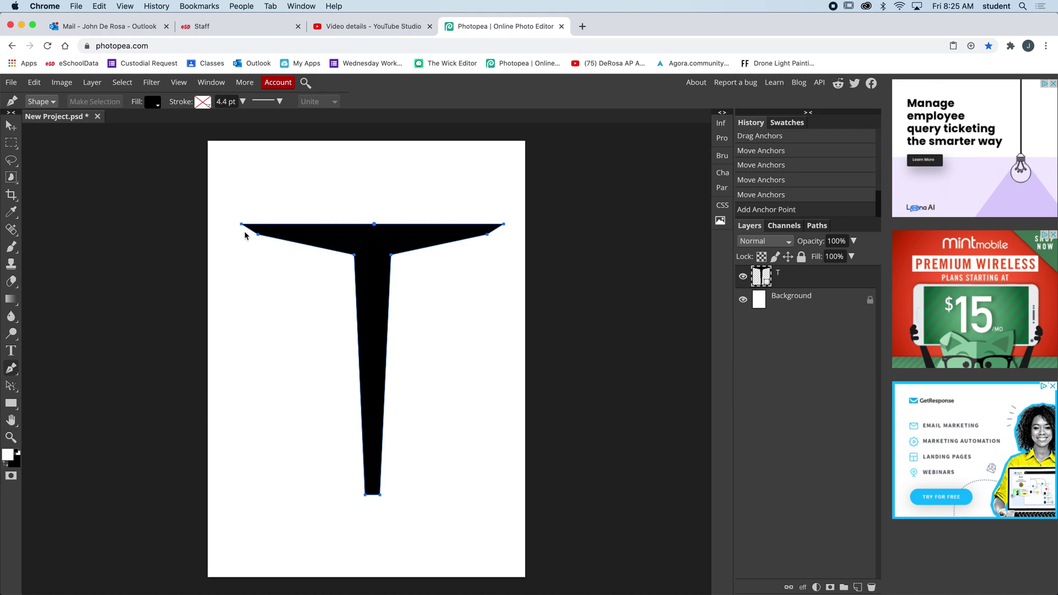
pyautogui.click(8, 125)
pyautogui.moveTo(374, 227)
pyautogui.mouseDown()
pyautogui.moveTo(379, 207)
pyautogui.moveTo(368, 226)
pyautogui.mouseUp()
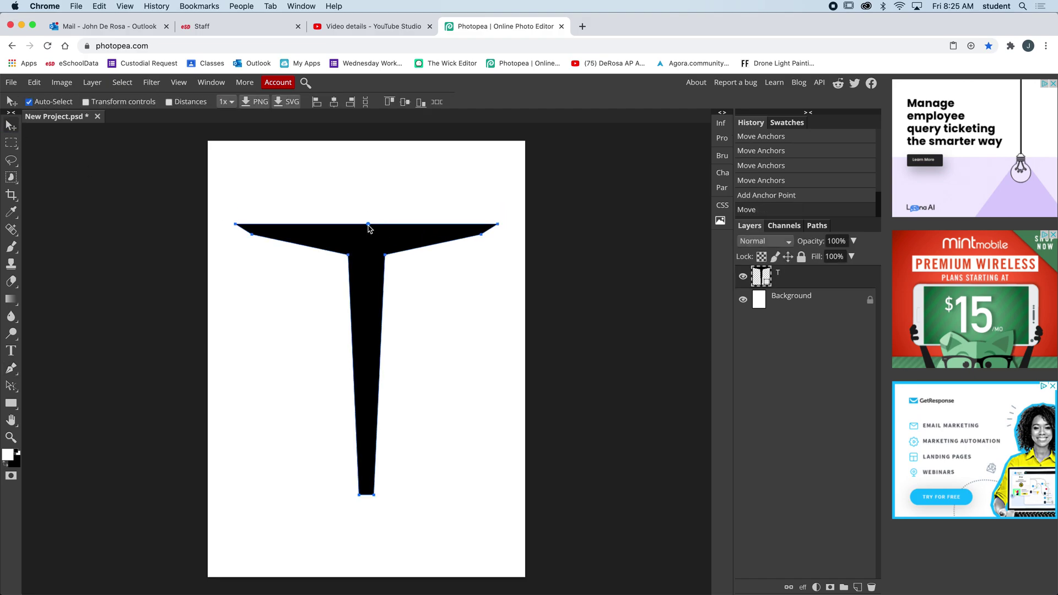
# Add another Pen anchor at the middle of the stem's bottom tip
pyautogui.rightClick(11, 368)
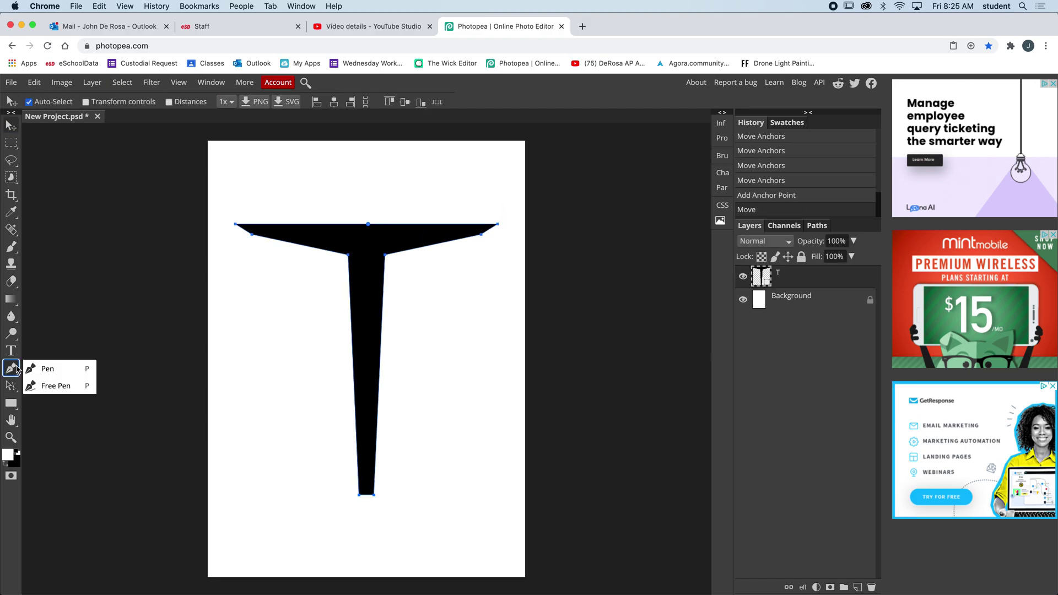
pyautogui.click(47, 369)
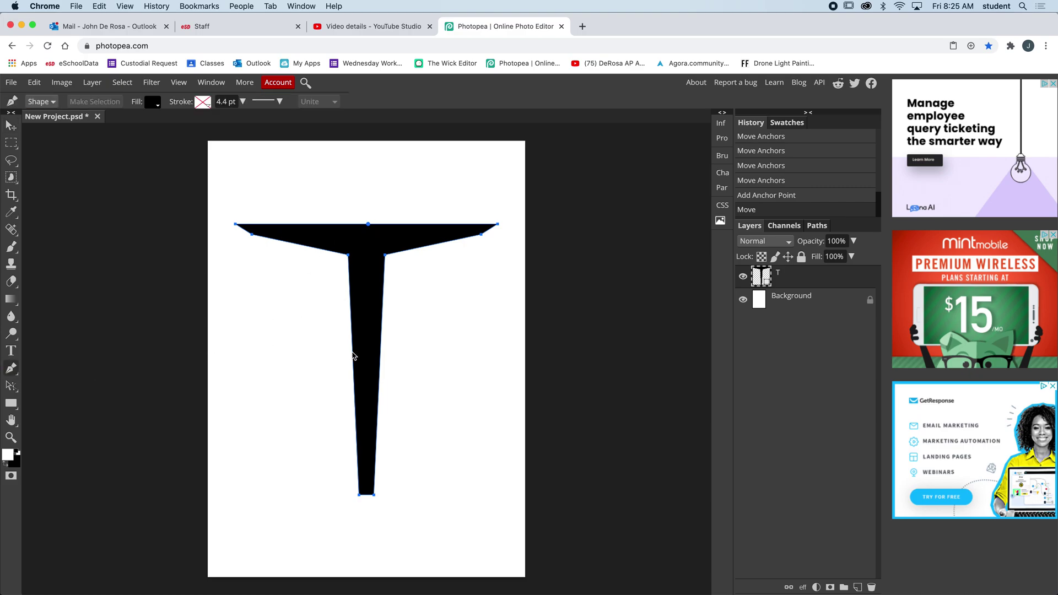
pyautogui.click(367, 495)
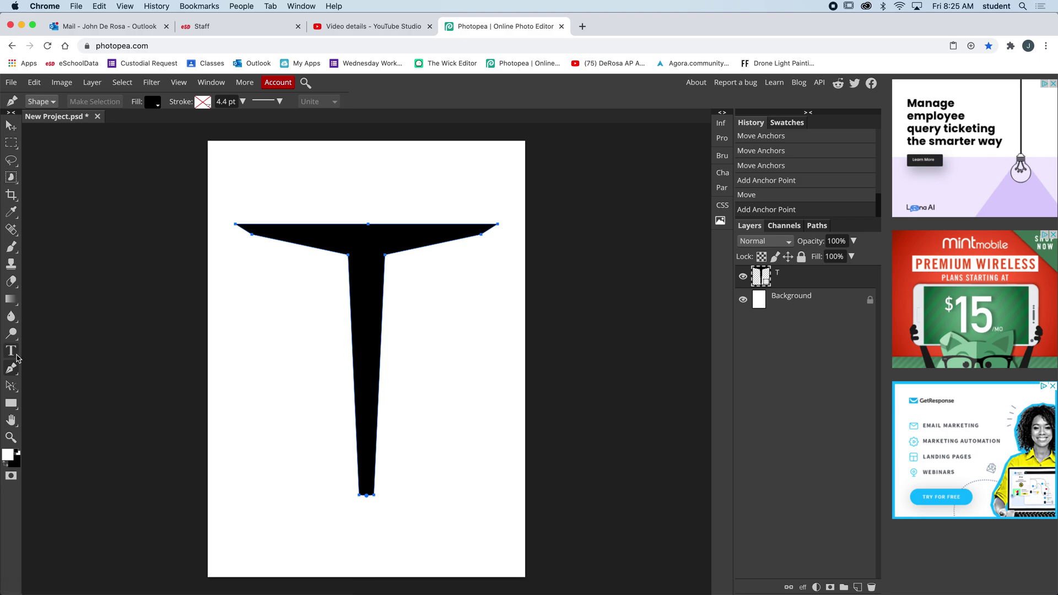
pyautogui.rightClick(11, 386)
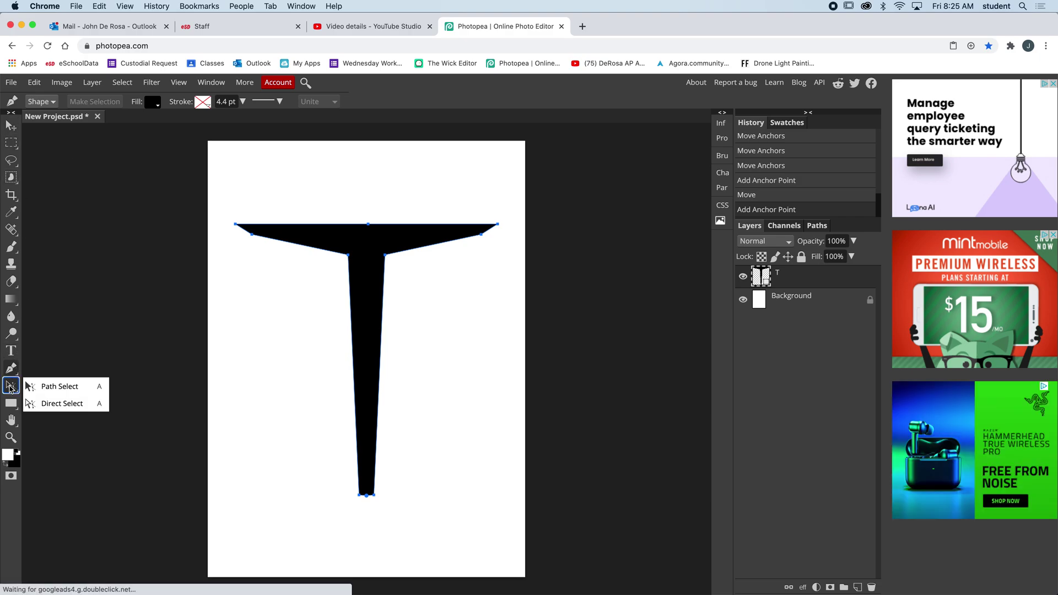
# With Direct Select, drag the stem's bottom anchor down into a sharp point
pyautogui.click(55, 404)
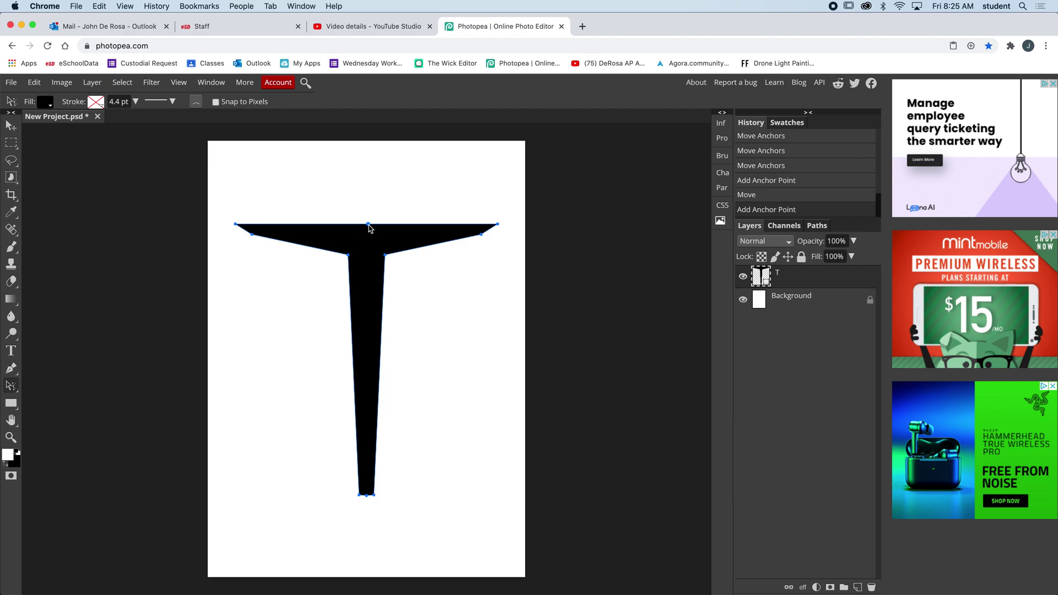
pyautogui.moveTo(369, 226)
pyautogui.mouseDown()
pyautogui.moveTo(366, 205)
pyautogui.moveTo(366, 240)
pyautogui.mouseUp()
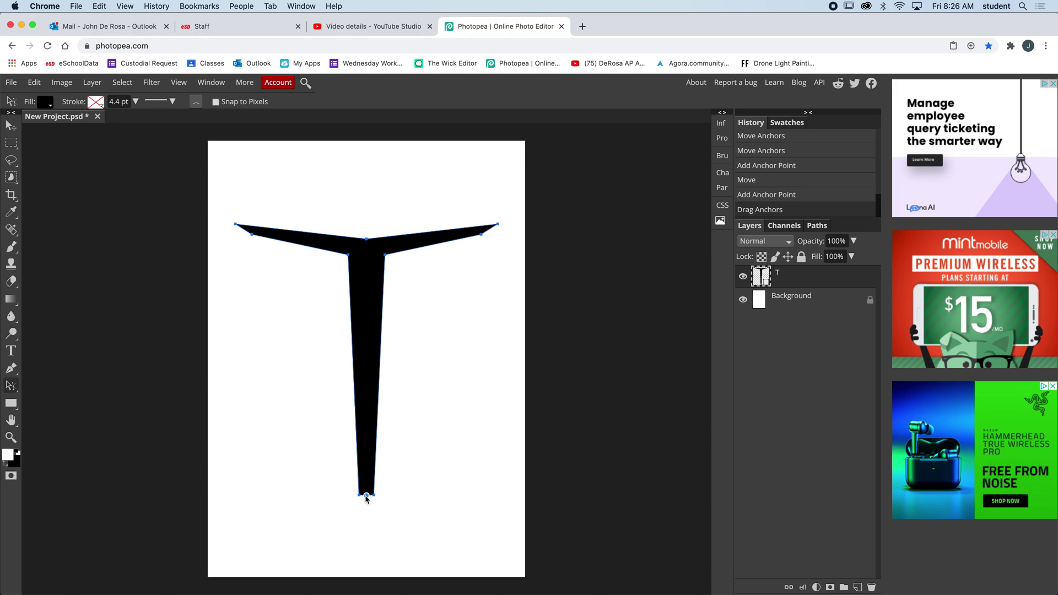
pyautogui.moveTo(366, 497); pyautogui.dragTo(366, 531)
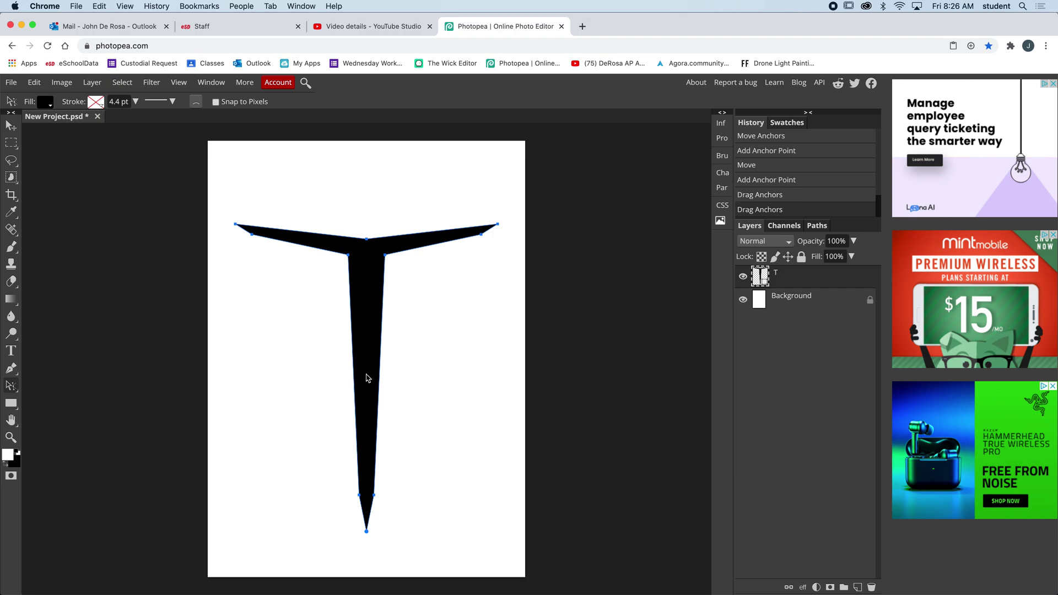
pyautogui.click(10, 406)
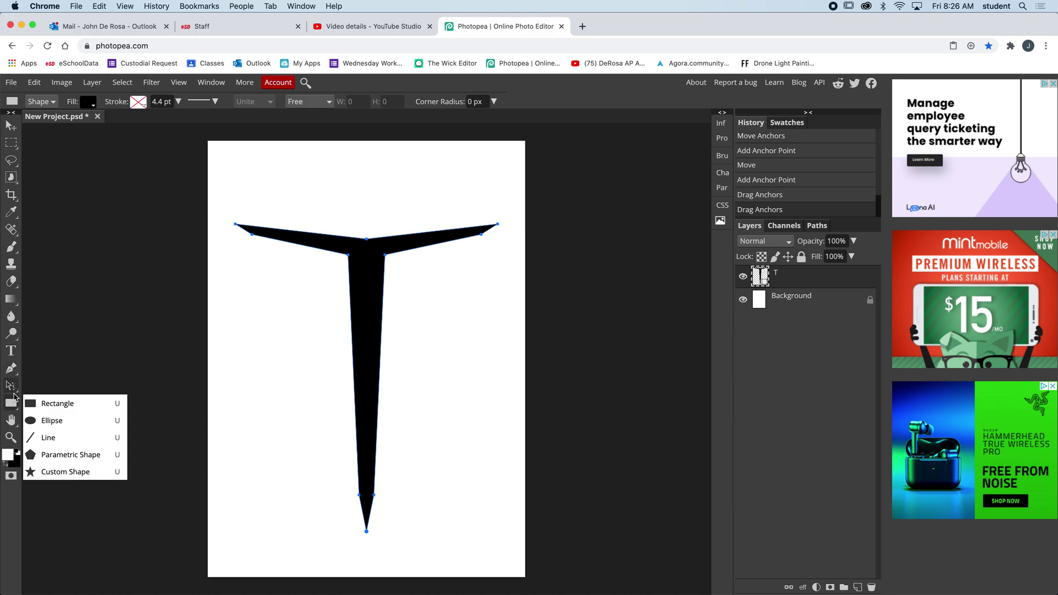
pyautogui.click(11, 372)
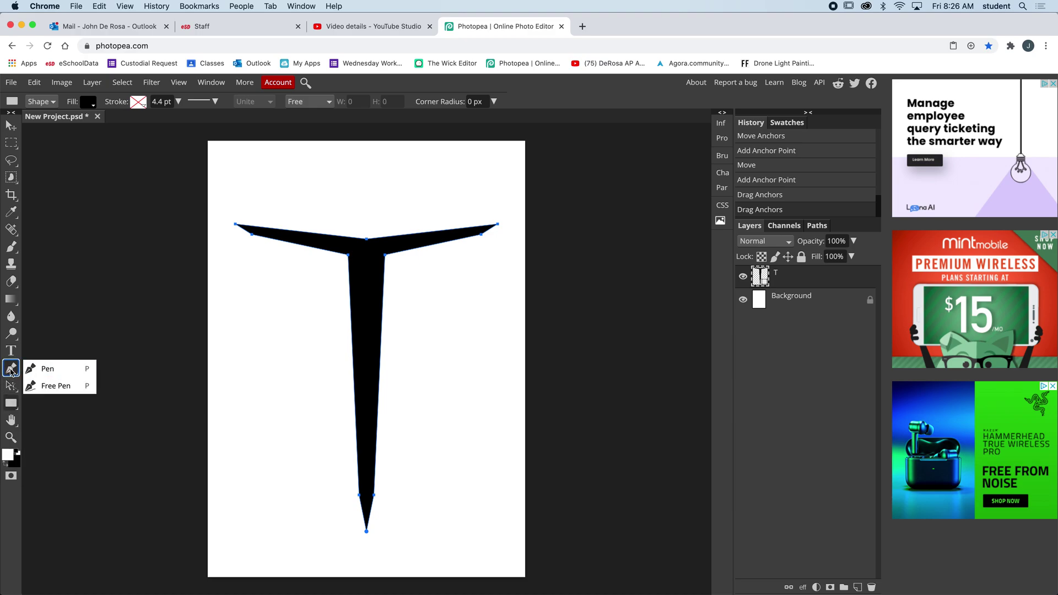
pyautogui.click(11, 372)
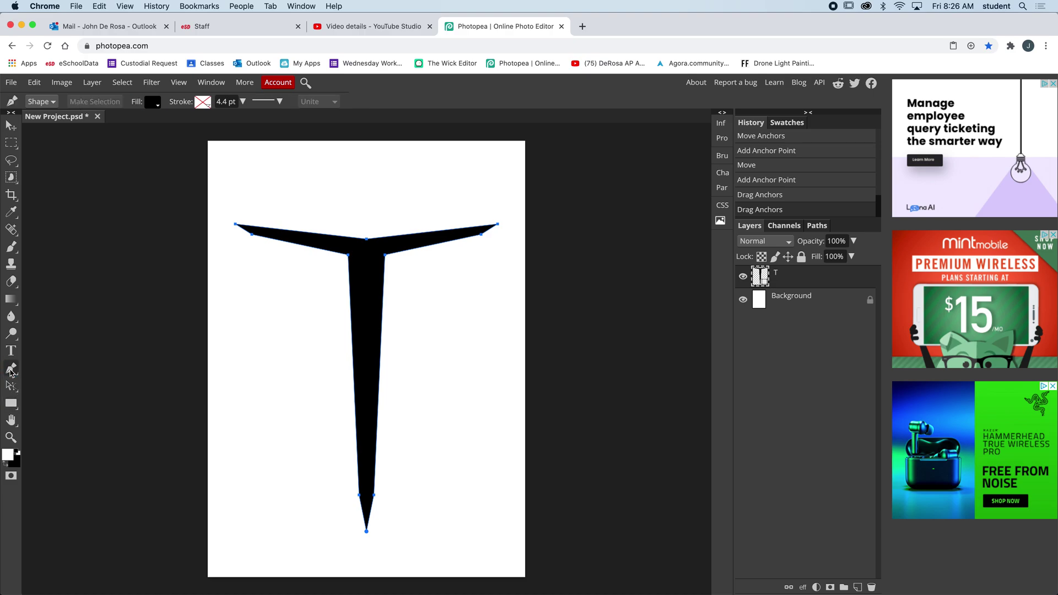
pyautogui.click(367, 241)
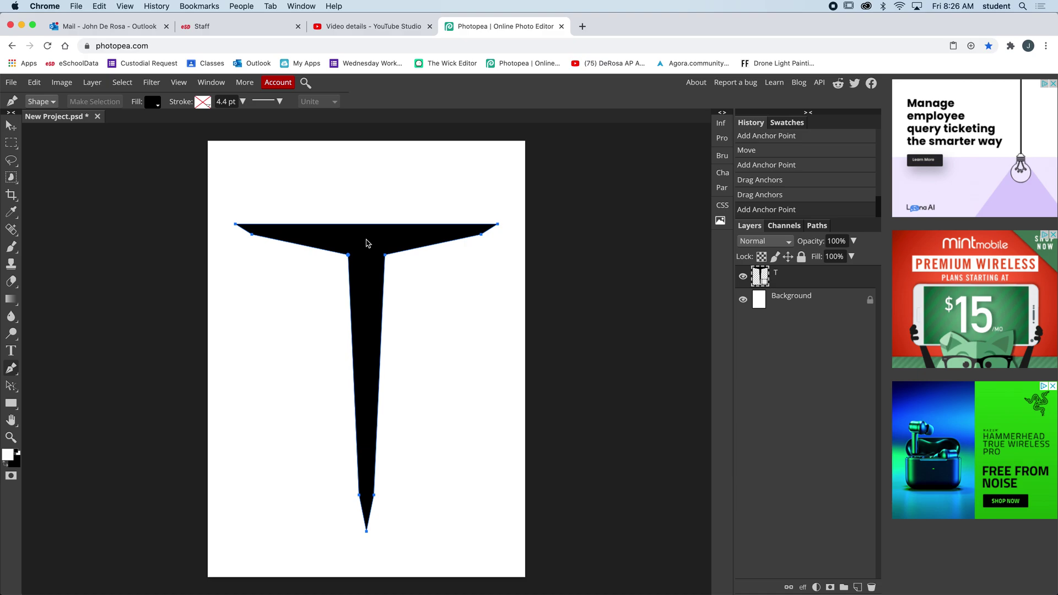
pyautogui.click(483, 232)
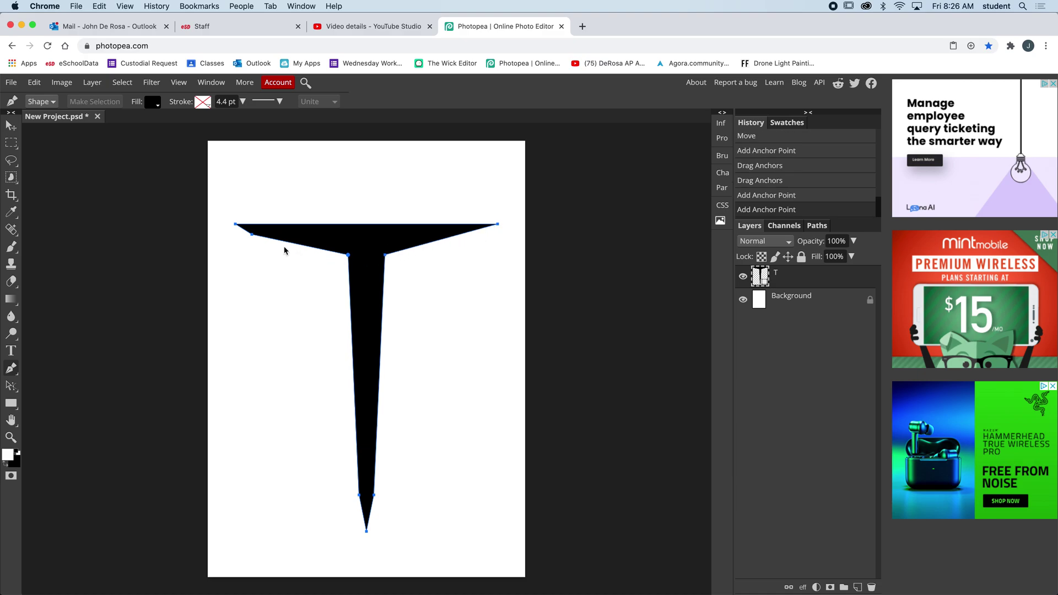
pyautogui.click(252, 235)
pyautogui.press('super+z')
pyautogui.press('super+z')
pyautogui.press('super+z')
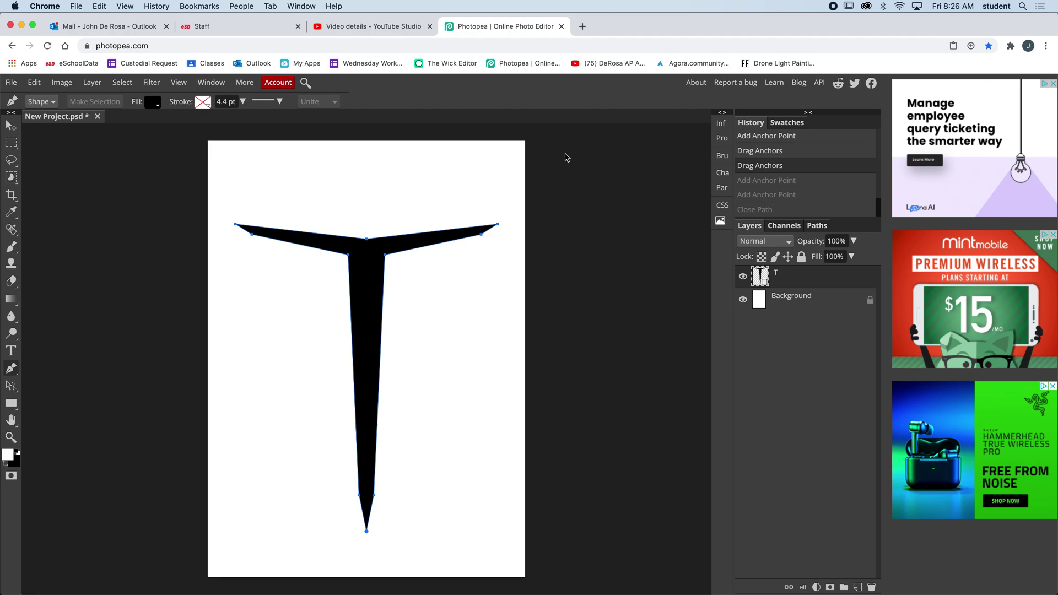
pyautogui.rightClick(11, 372)
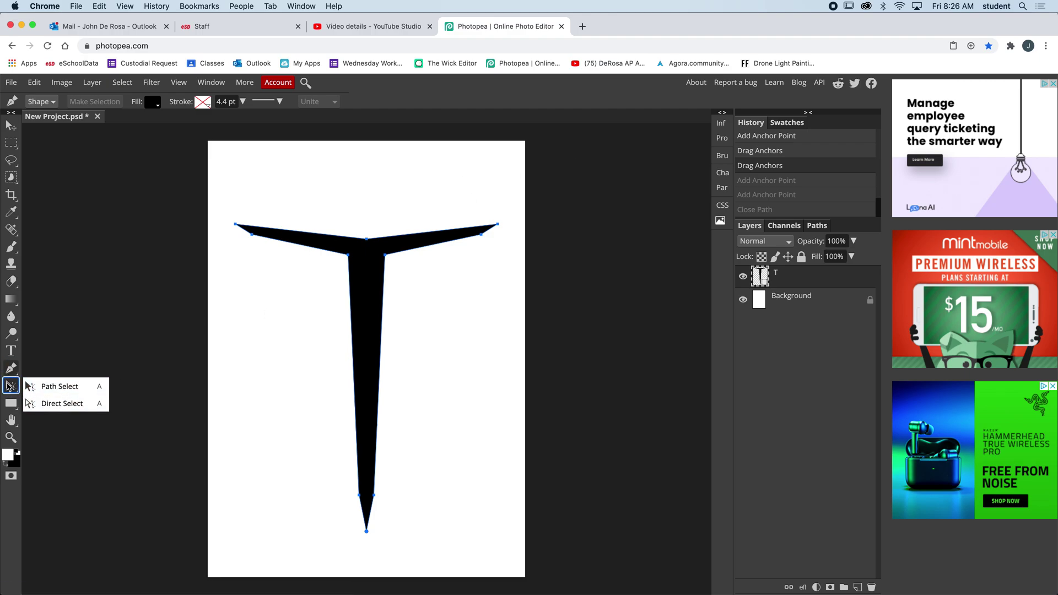
pyautogui.click(10, 388)
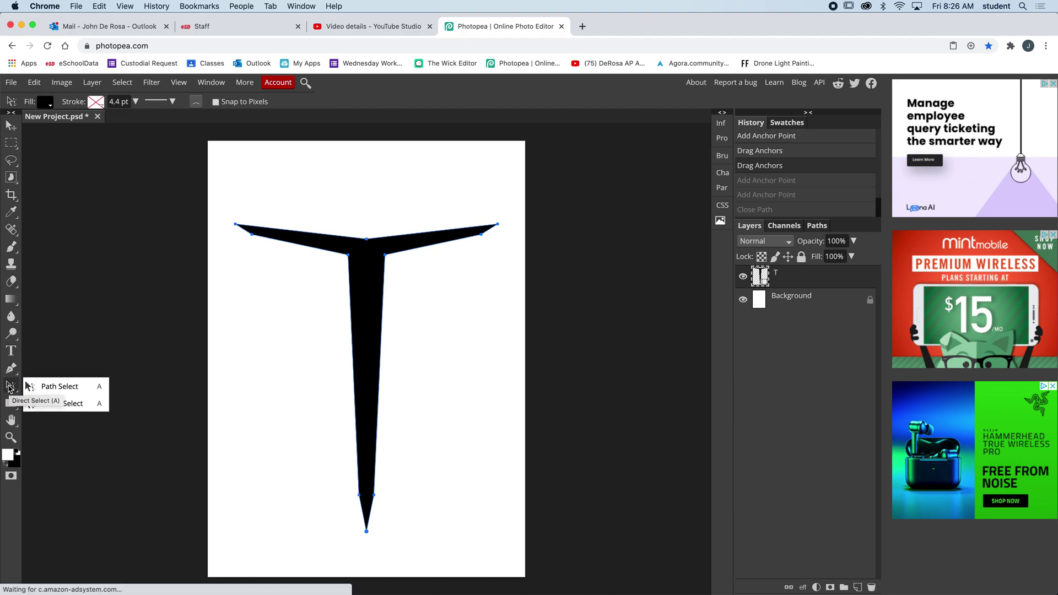
pyautogui.moveTo(10, 373)
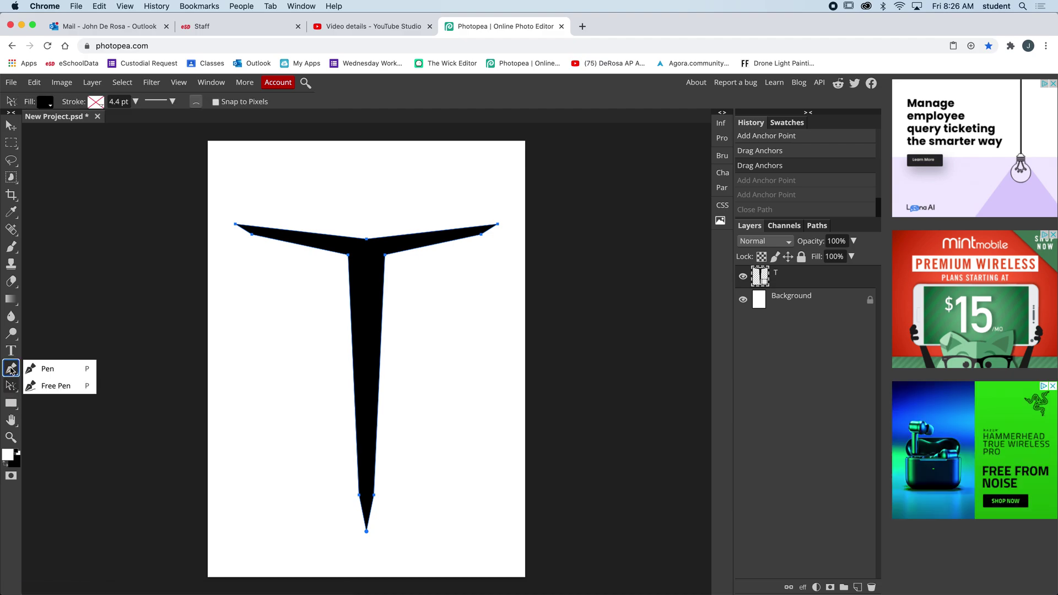
pyautogui.click(11, 371)
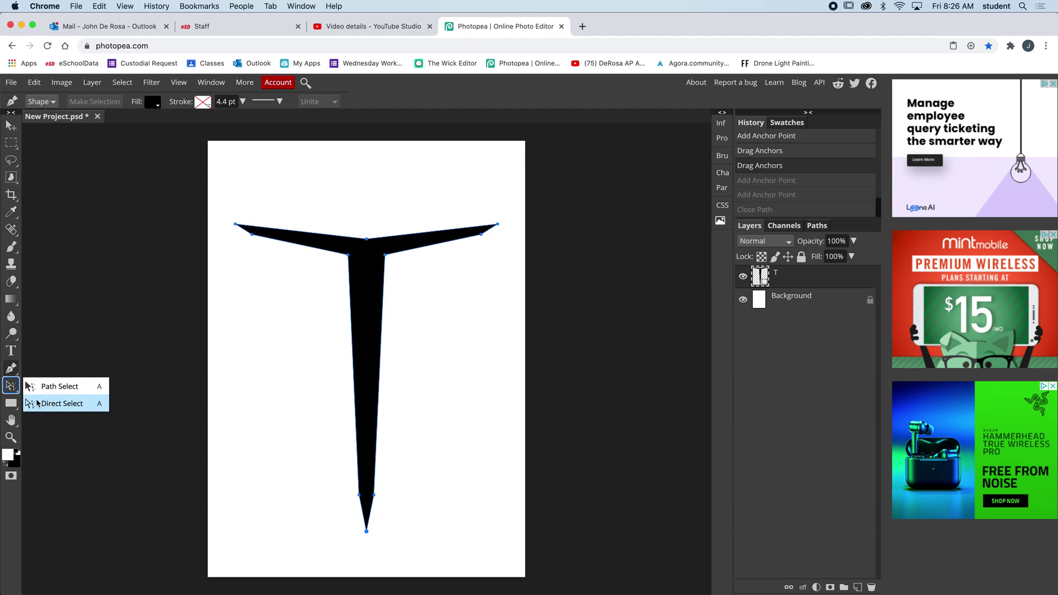
pyautogui.click(51, 404)
pyautogui.moveTo(11, 407)
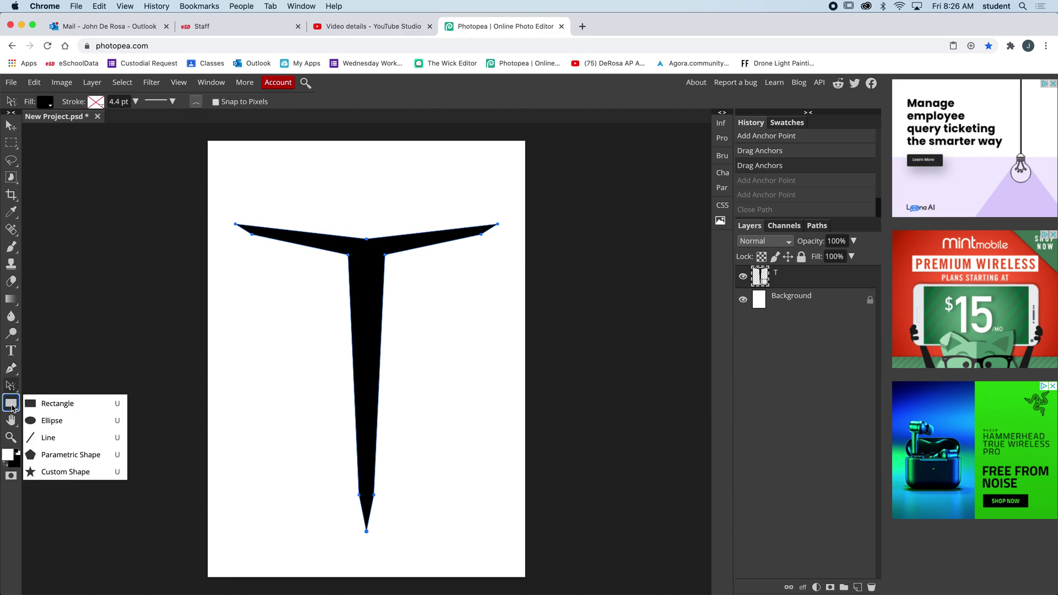
pyautogui.click(49, 404)
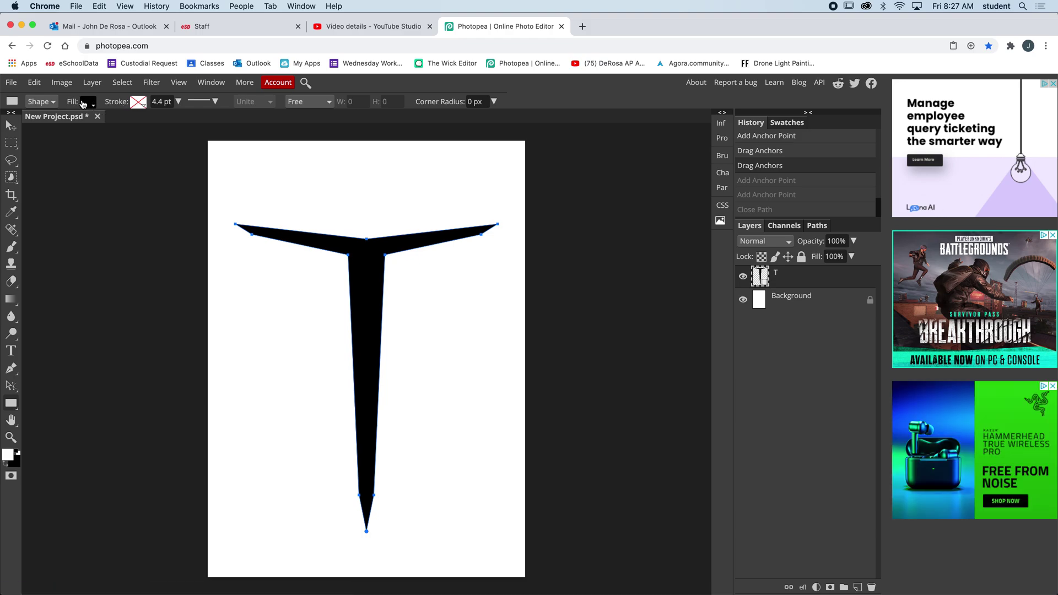
# Apply a white fill, which turns the T white, then undo it
pyautogui.click(94, 106)
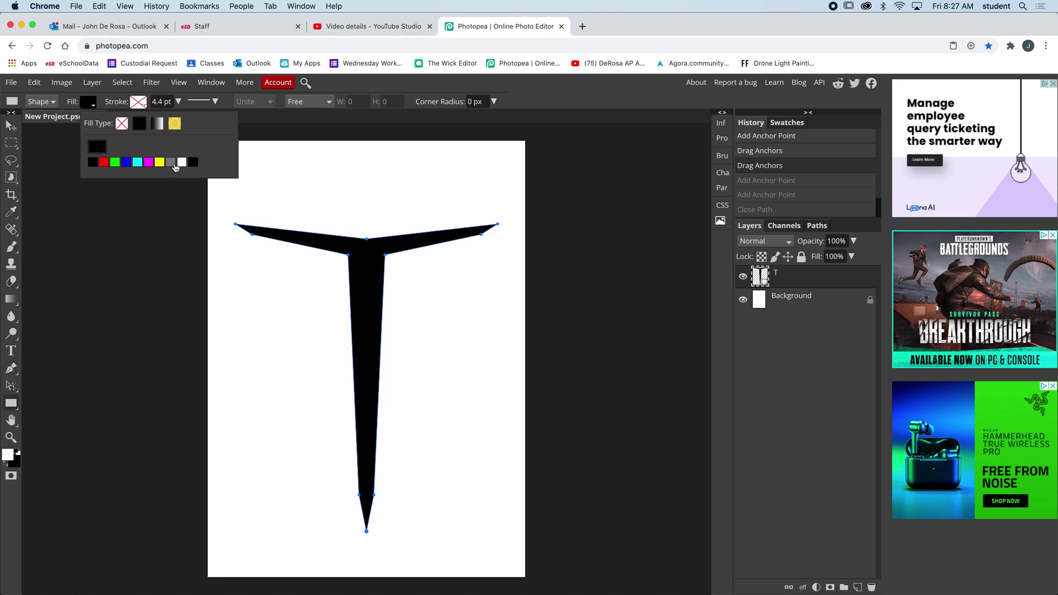
pyautogui.click(181, 163)
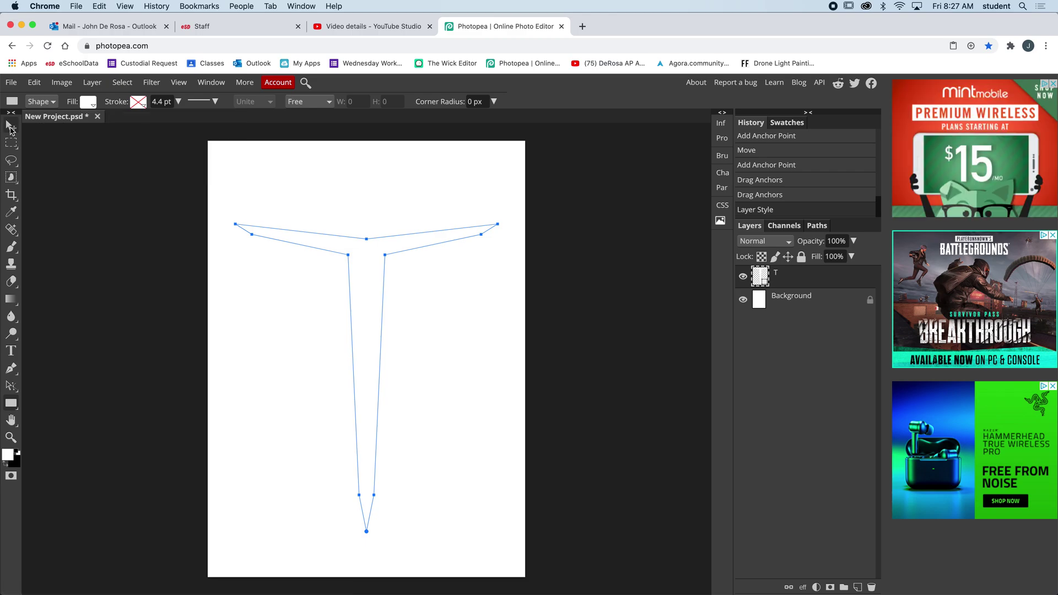
pyautogui.click(11, 125)
pyautogui.hotkey('ctrl', 'z')
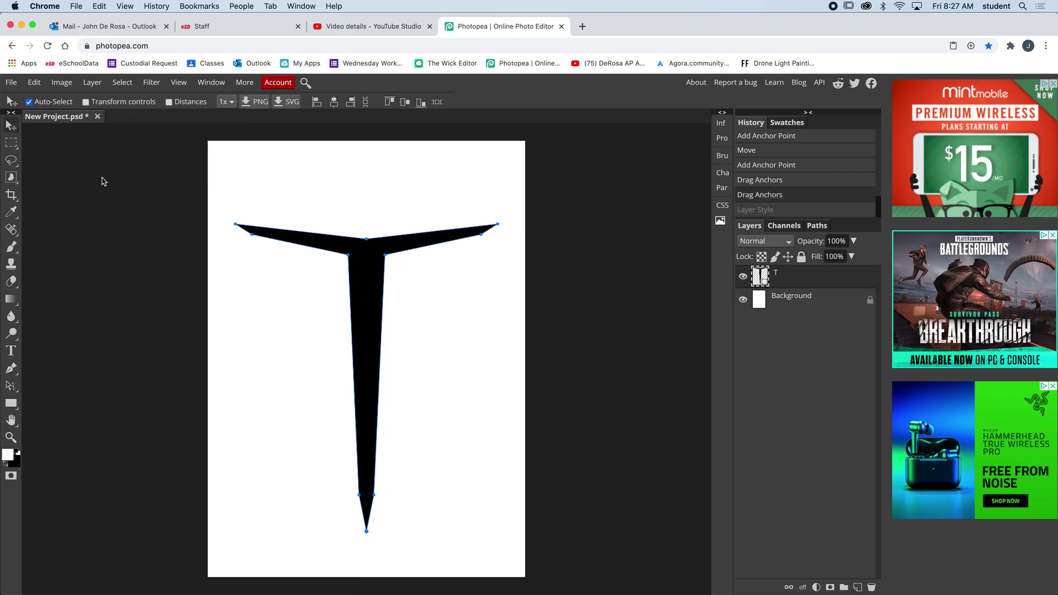
# Switch to whole-path selection and deselect the T's anchor points
pyautogui.click(10, 408)
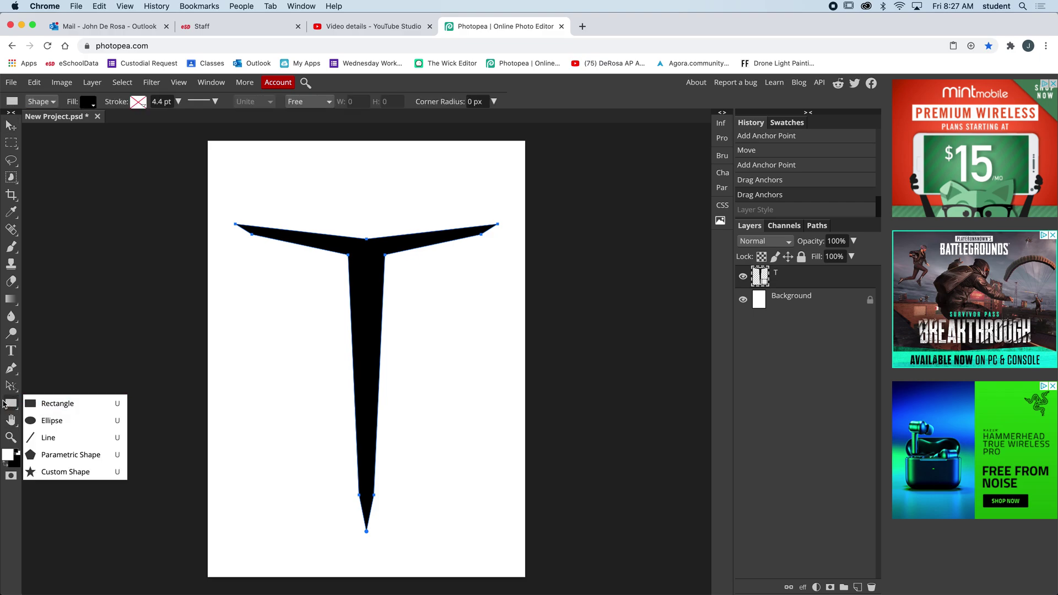
pyautogui.click(11, 386)
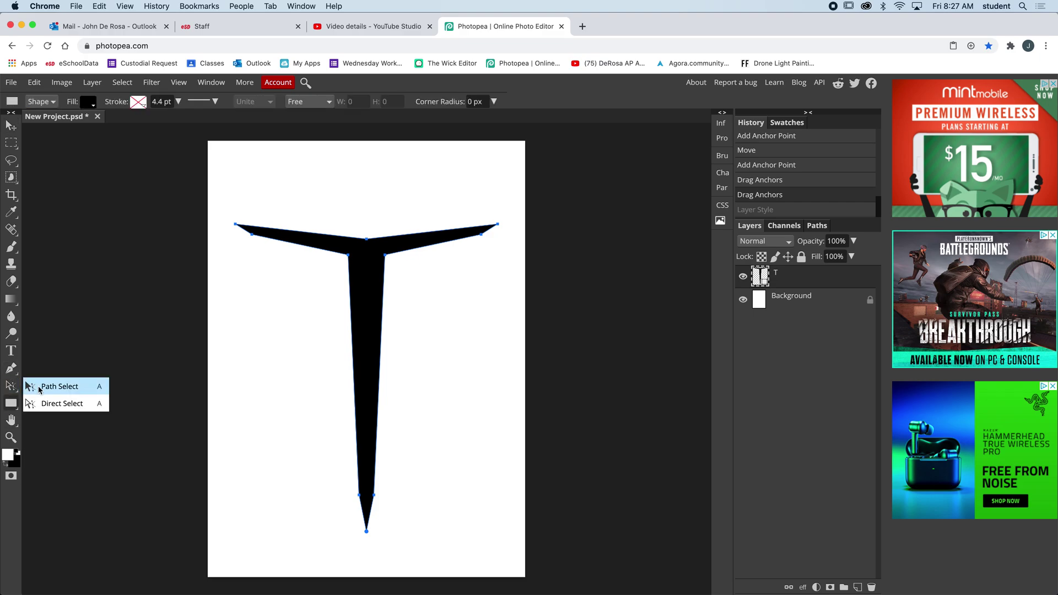
pyautogui.click(40, 384)
pyautogui.click(163, 358)
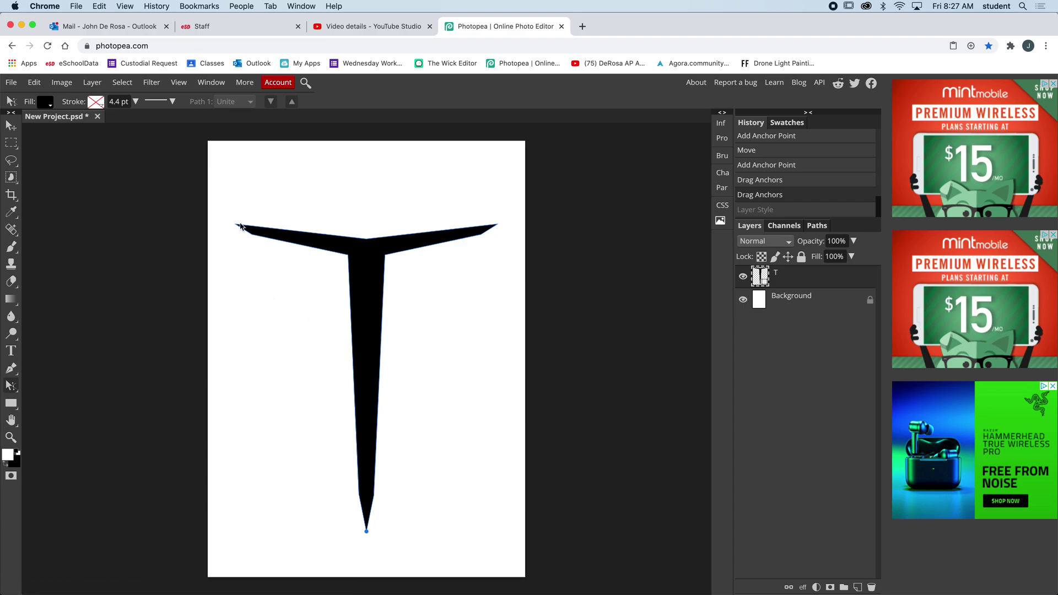
# Draw a rectangle left of the T's stem and fill it with white
pyautogui.click(12, 405)
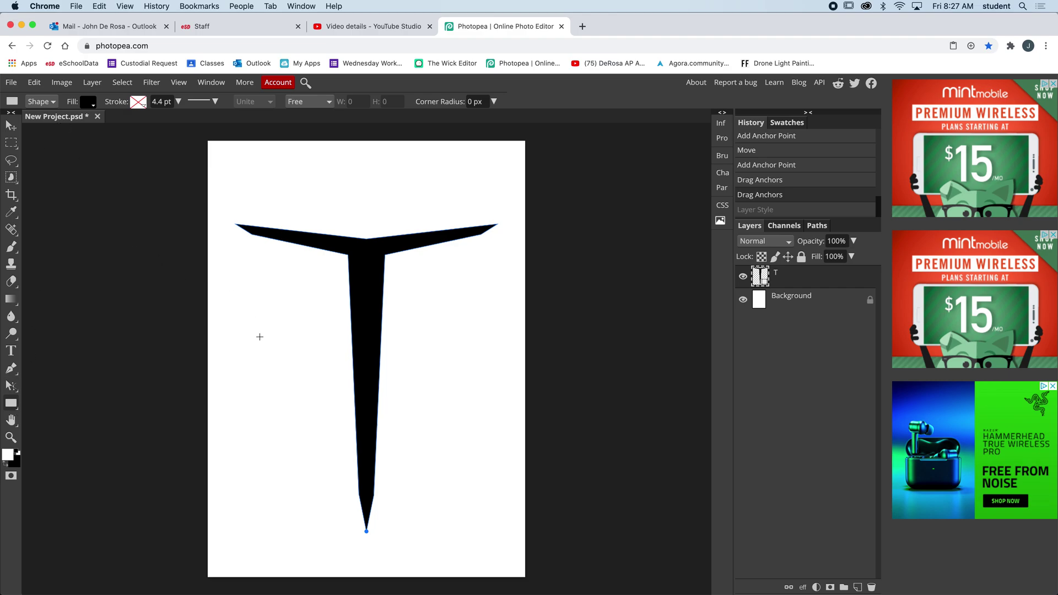
pyautogui.moveTo(258, 335); pyautogui.dragTo(306, 411)
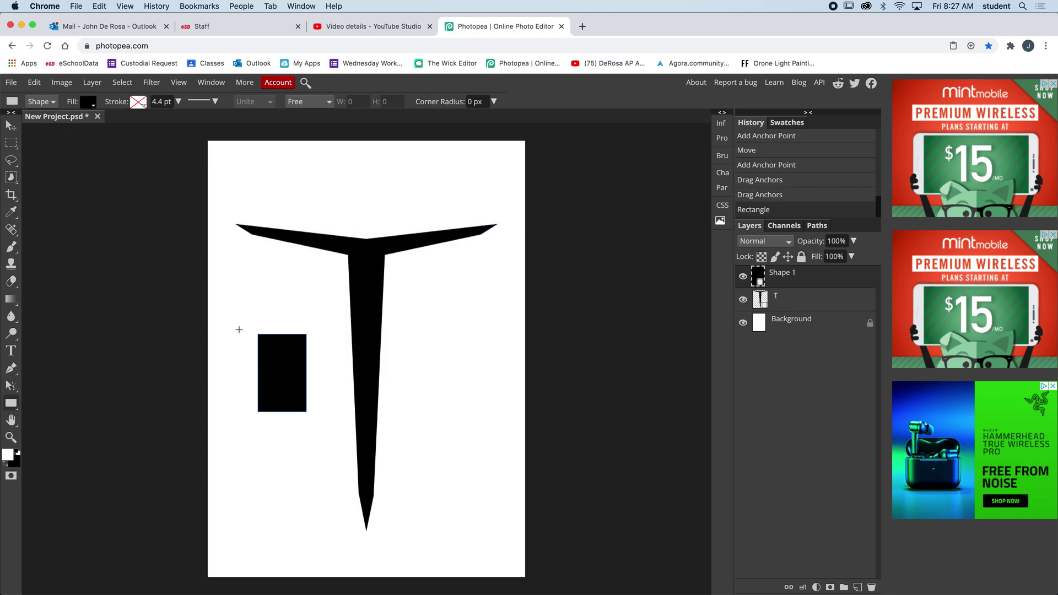
pyautogui.click(90, 105)
pyautogui.click(183, 163)
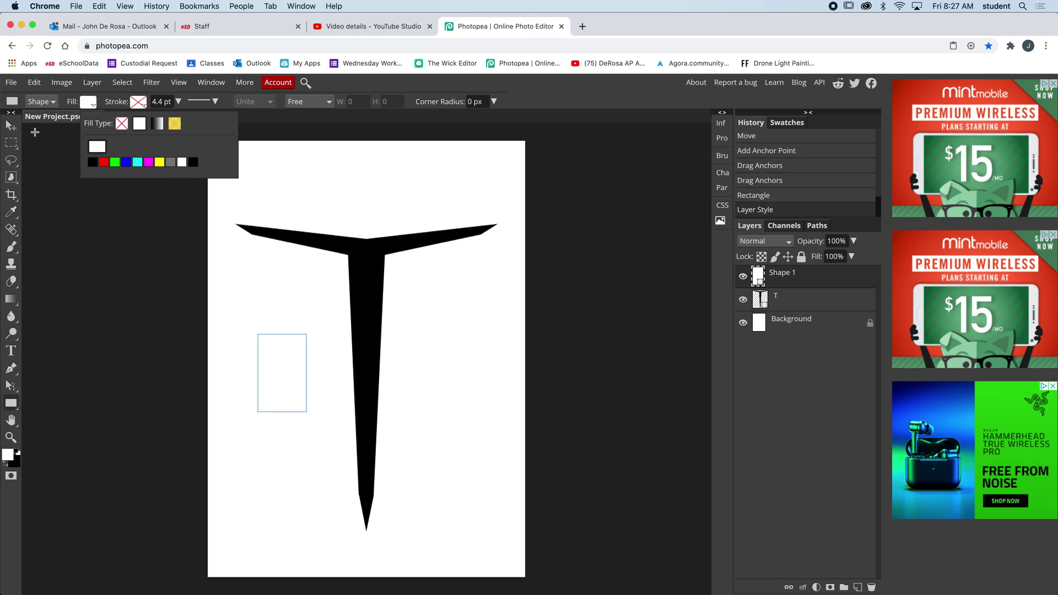
pyautogui.click(11, 125)
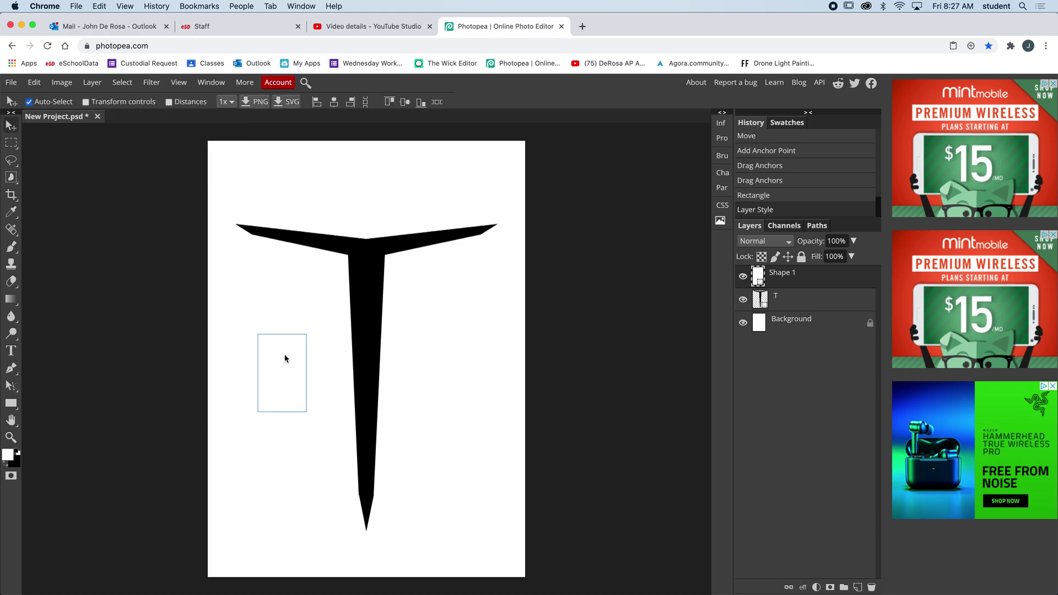
# Move the white rectangle onto the T's stem and narrow it into a thin vertical strip
pyautogui.click(283, 311)
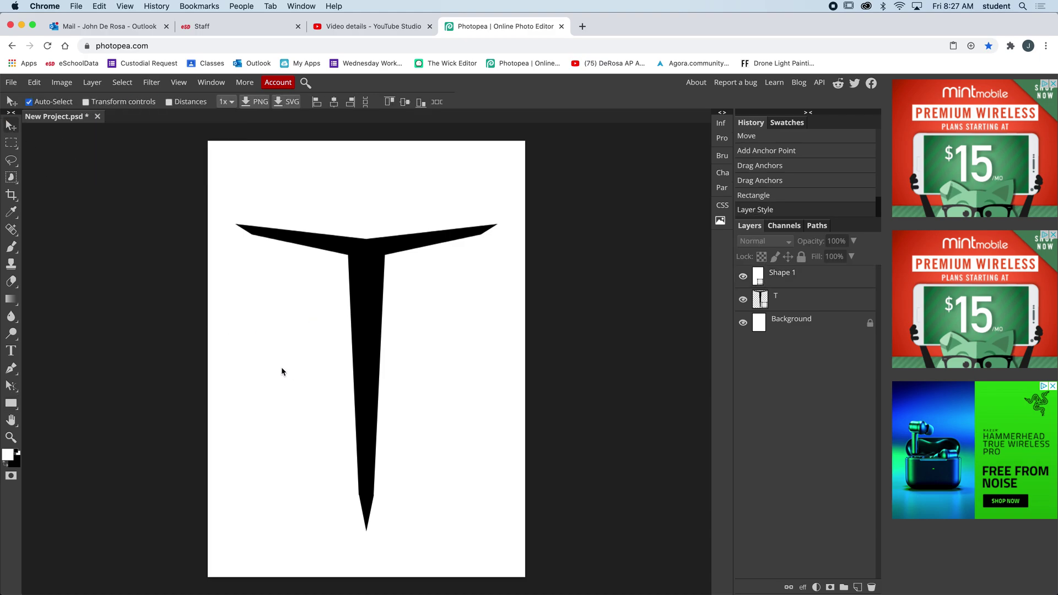
pyautogui.moveTo(281, 371); pyautogui.dragTo(368, 313)
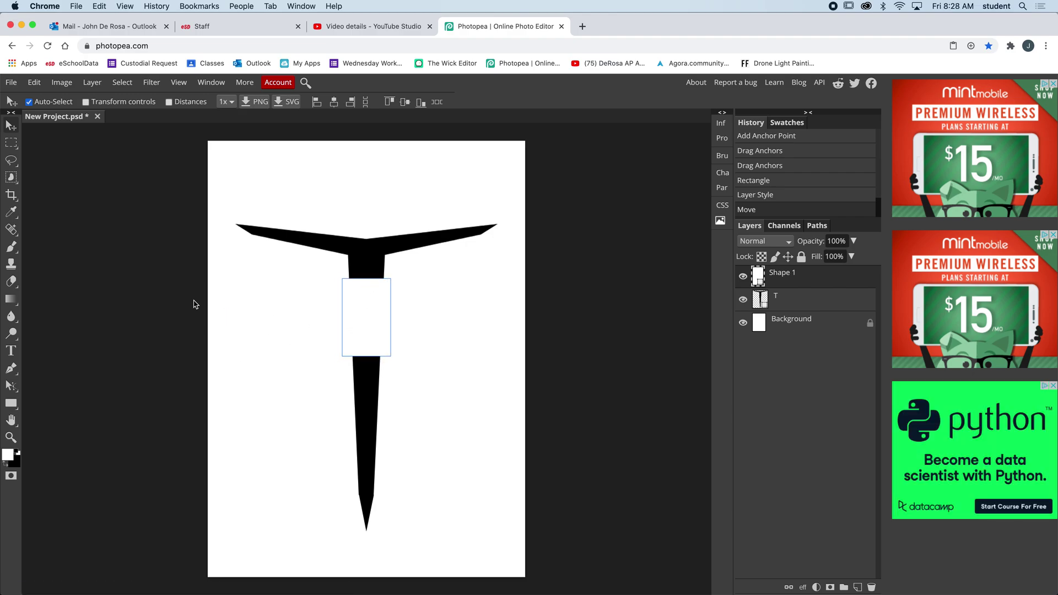
pyautogui.click(106, 103)
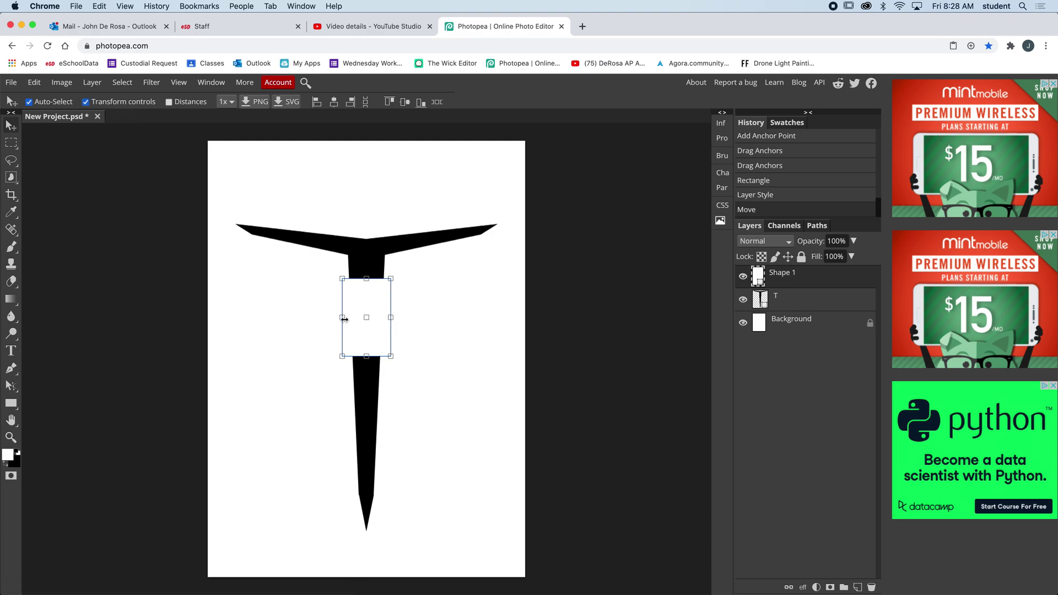
pyautogui.moveTo(344, 320); pyautogui.dragTo(353, 319)
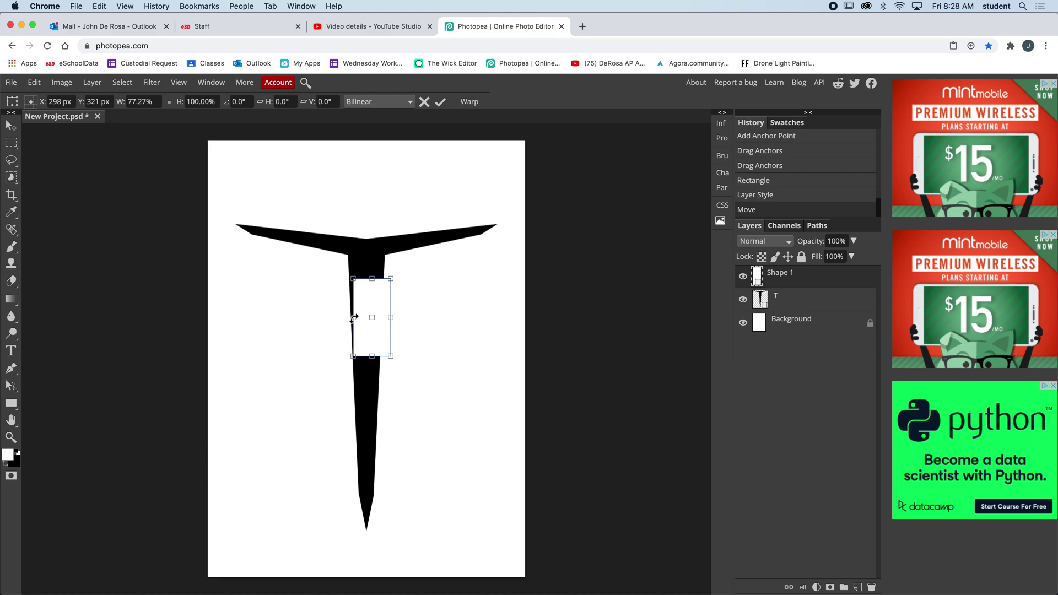
pyautogui.press('Escape')
pyautogui.moveTo(392, 278); pyautogui.dragTo(367, 265)
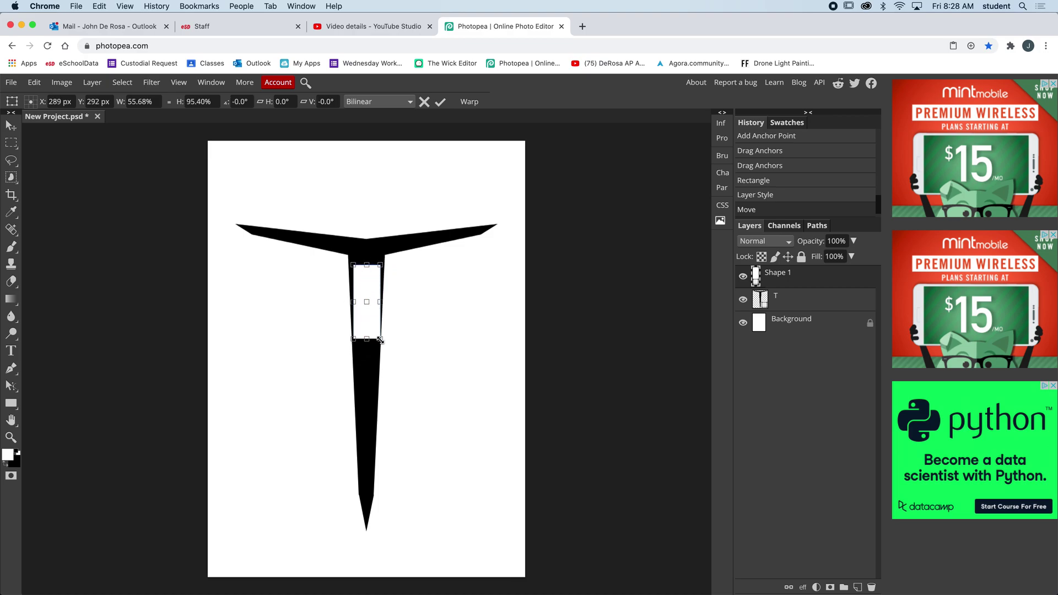
pyautogui.moveTo(379, 302); pyautogui.dragTo(364, 292)
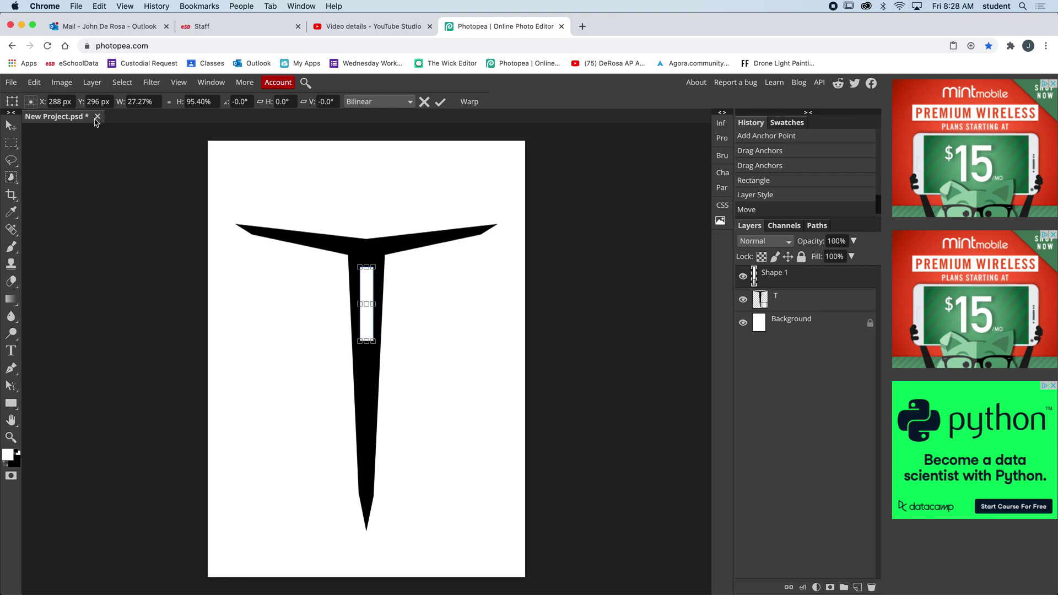
pyautogui.click(11, 127)
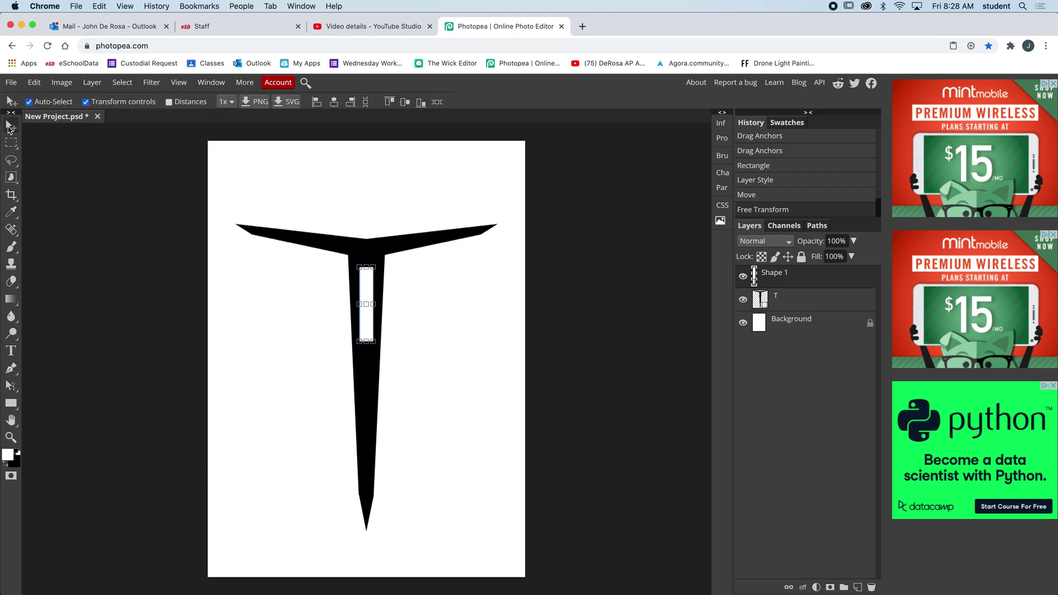
pyautogui.click(86, 103)
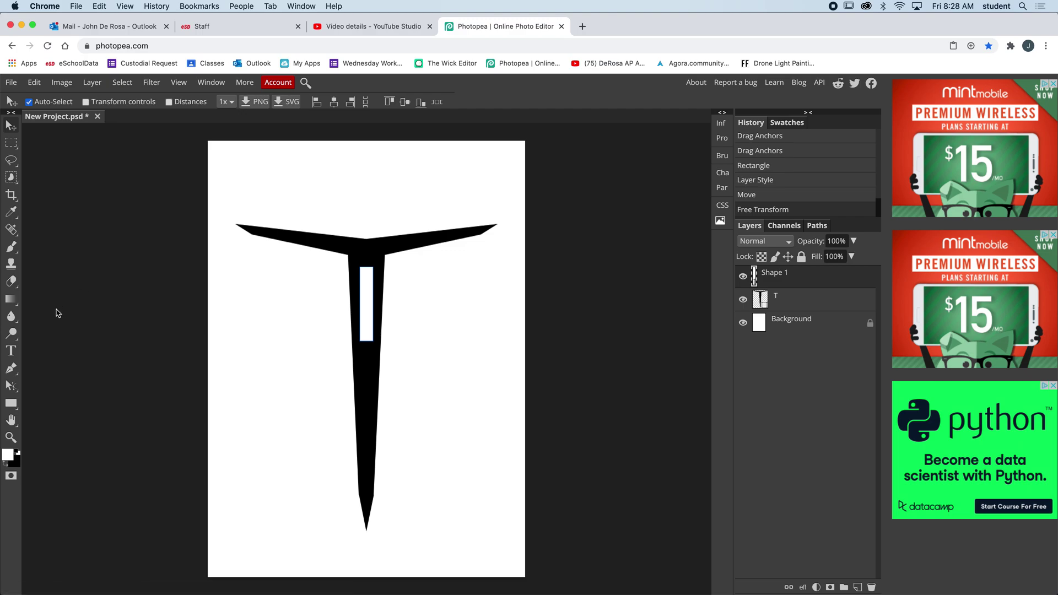
# Add anchor points to the middle of the strip's top and bottom edges
pyautogui.click(11, 369)
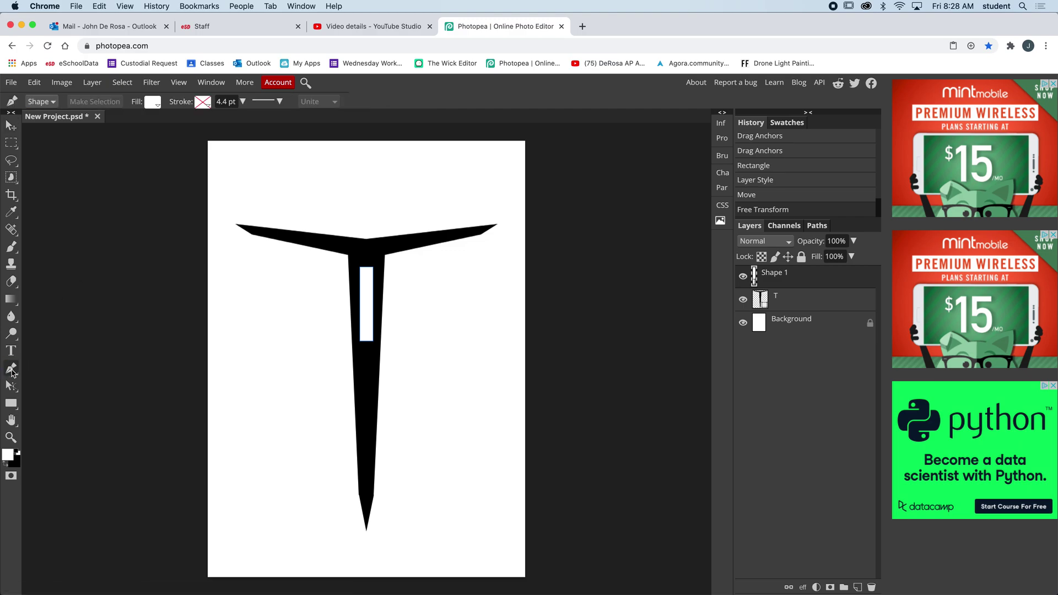
pyautogui.click(367, 268)
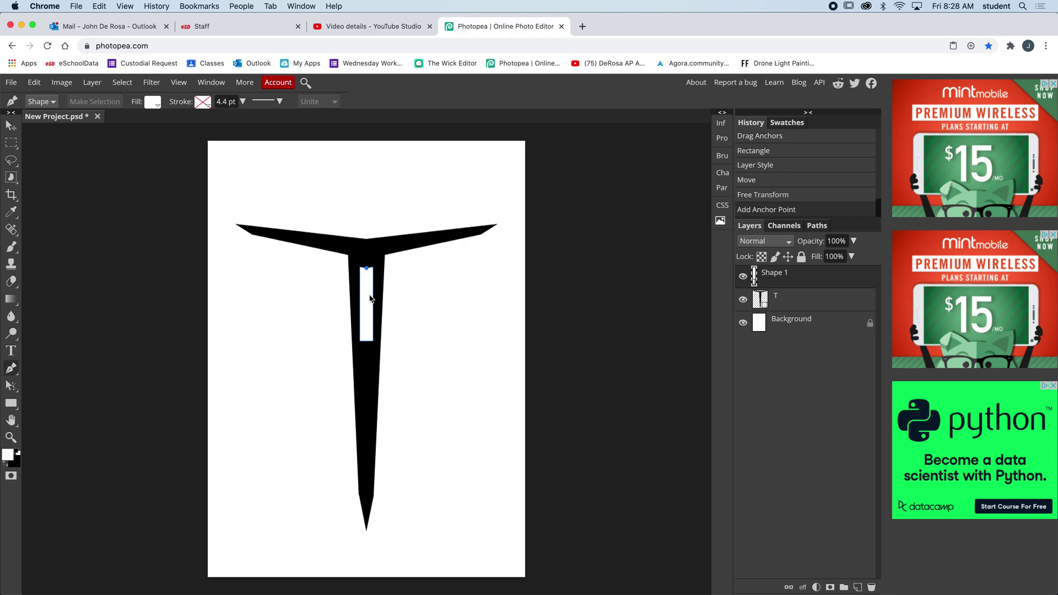
pyautogui.click(367, 341)
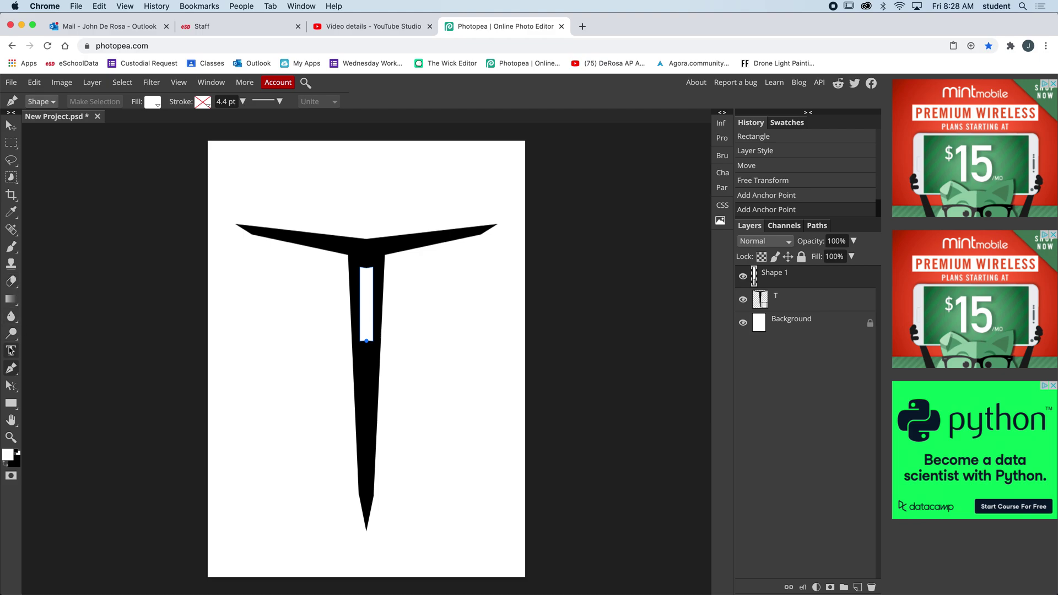
pyautogui.rightClick(11, 386)
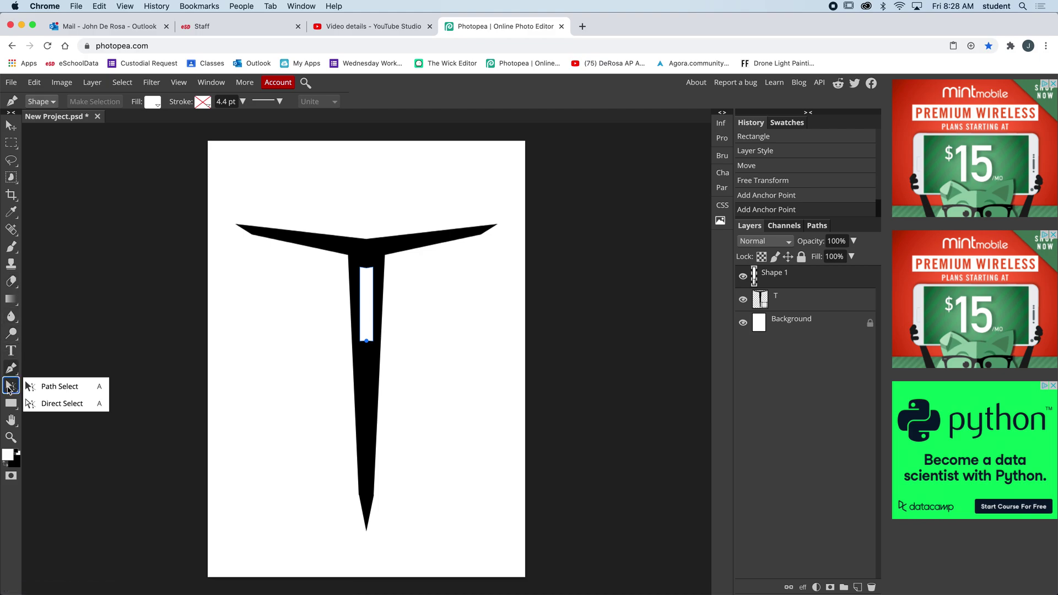
pyautogui.click(62, 405)
# Nudge the strip's top corners up and outward toward the crossbar
pyautogui.click(373, 267)
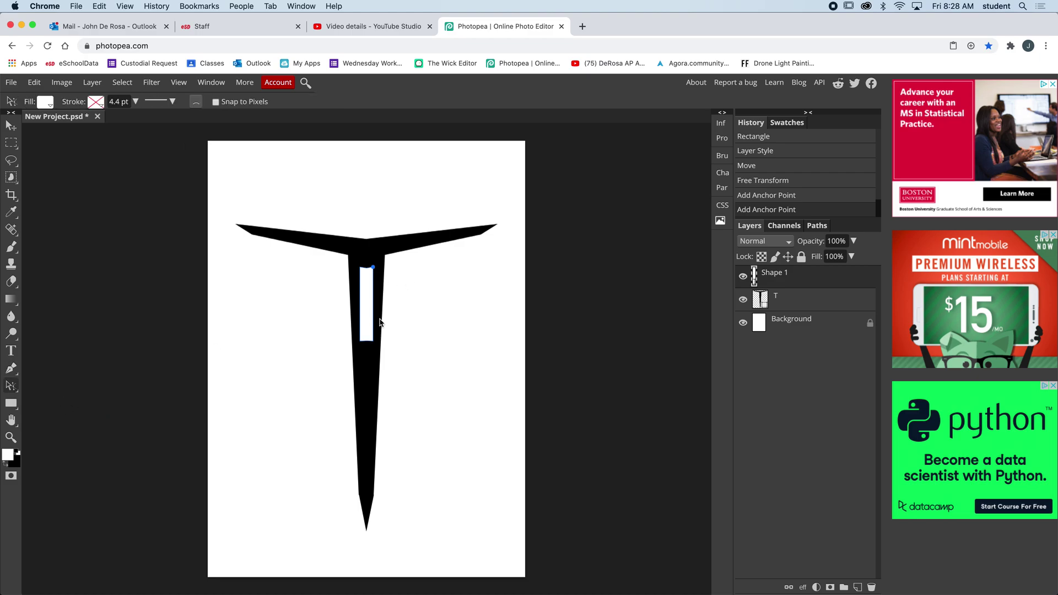
pyautogui.moveTo(373, 268); pyautogui.dragTo(377, 261)
pyautogui.hotkey('ctrl', 'z')
pyautogui.hotkey('shift', 'Up')
pyautogui.hotkey('shift', 'Up')
pyautogui.hotkey('shift', 'Right')
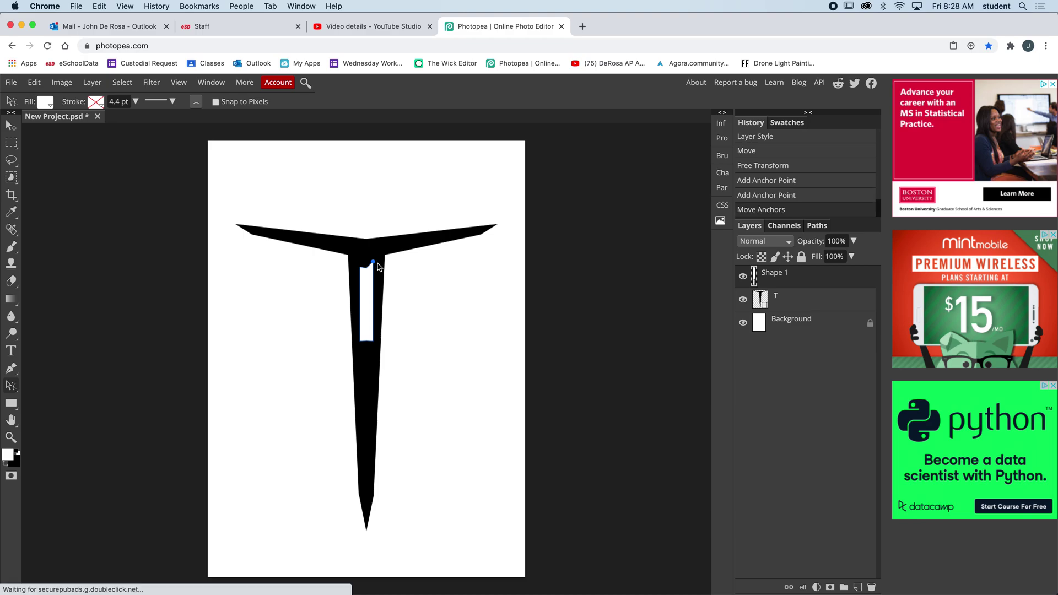
pyautogui.click(360, 267)
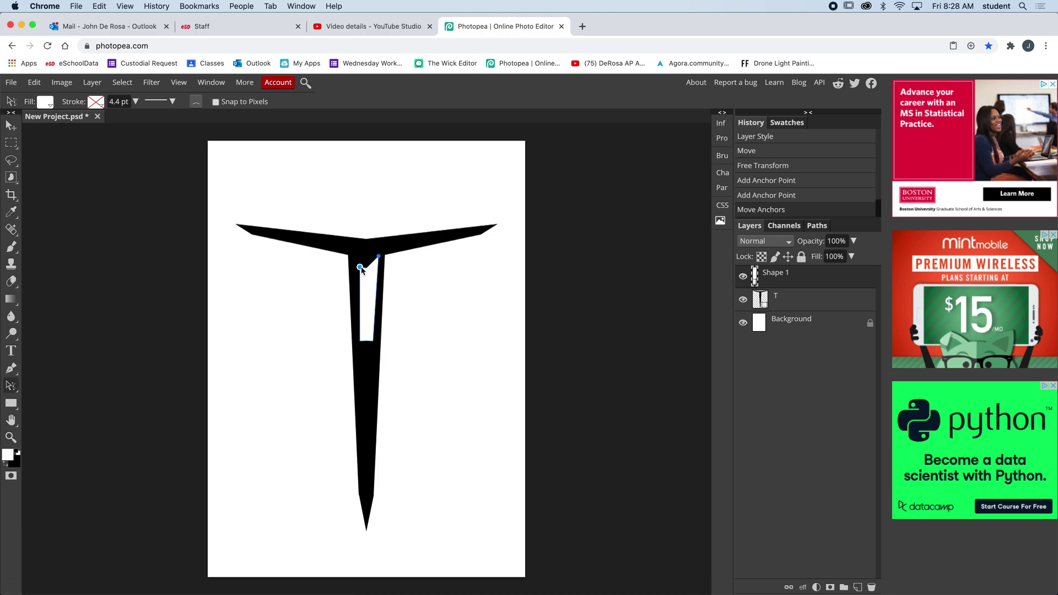
pyautogui.hotkey('shift', 'Up')
pyautogui.hotkey('shift', 'Up')
pyautogui.hotkey('shift', 'Left')
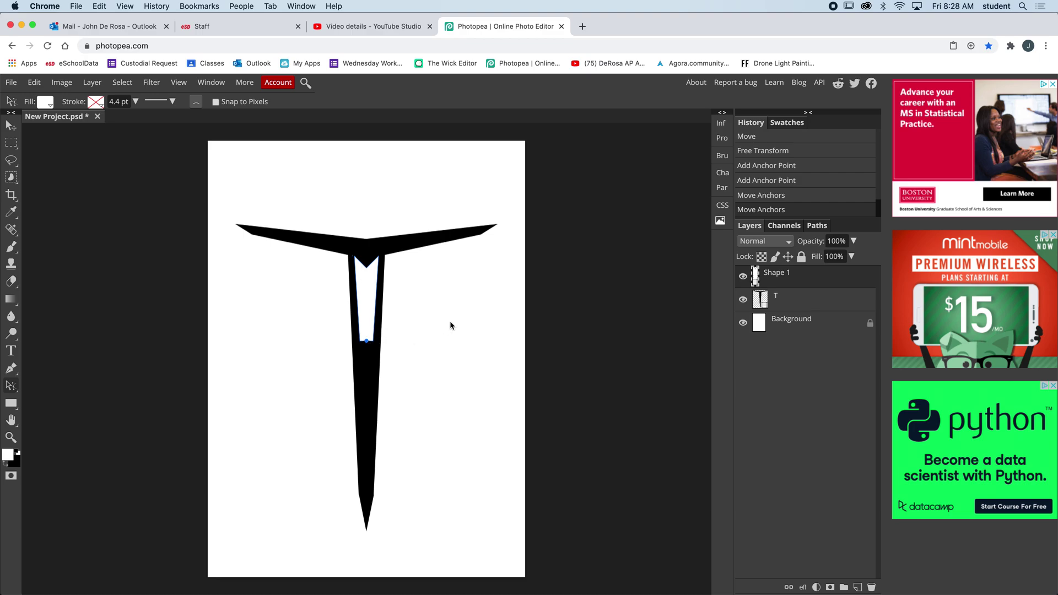
# Push the strip's bottom point down the stem to form a wedge near the tip
pyautogui.hotkey('shift', 'Down')
pyautogui.hotkey('shift', 'Down')
pyautogui.hotkey('shift', 'Down')
pyautogui.hotkey('shift', 'Down')
pyautogui.hotkey('shift', 'Down')
pyautogui.hotkey('shift', 'Down')
pyautogui.hotkey('shift', 'Down')
pyautogui.hotkey('shift', 'Down')
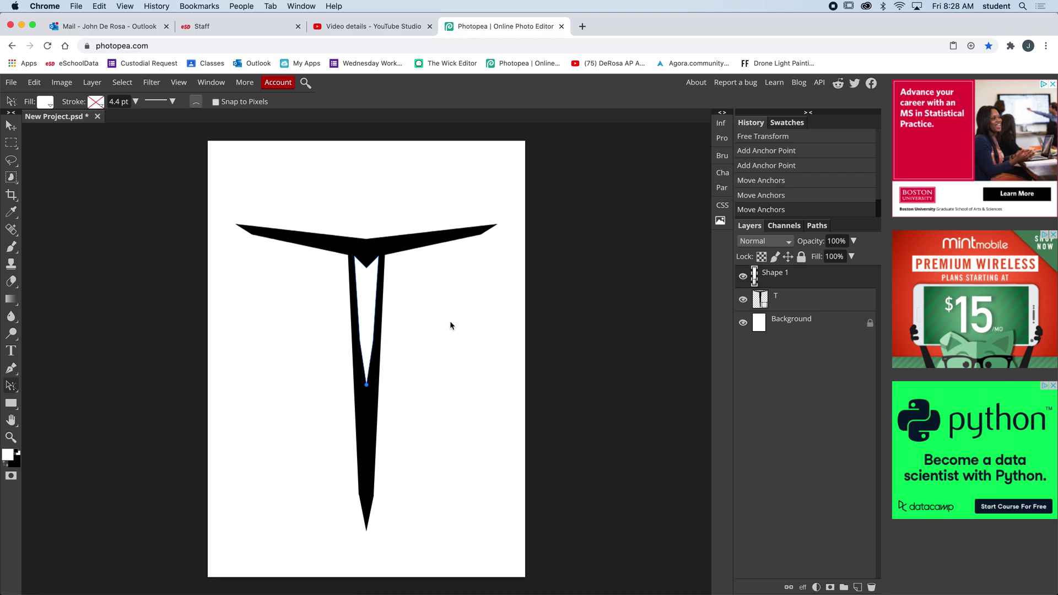
pyautogui.hotkey('shift', 'Down')
pyautogui.hotkey('shift', 'Down')
pyautogui.hotkey('shift', 'Down')
pyautogui.hotkey('shift', 'Down')
pyautogui.hotkey('shift', 'Down')
pyautogui.hotkey('shift', 'Down')
pyautogui.hotkey('shift', 'Down')
pyautogui.hotkey('shift', 'Down')
pyautogui.hotkey('shift', 'Down')
pyautogui.hotkey('shift', 'Down')
pyautogui.hotkey('shift', 'Down')
pyautogui.hotkey('shift', 'Down')
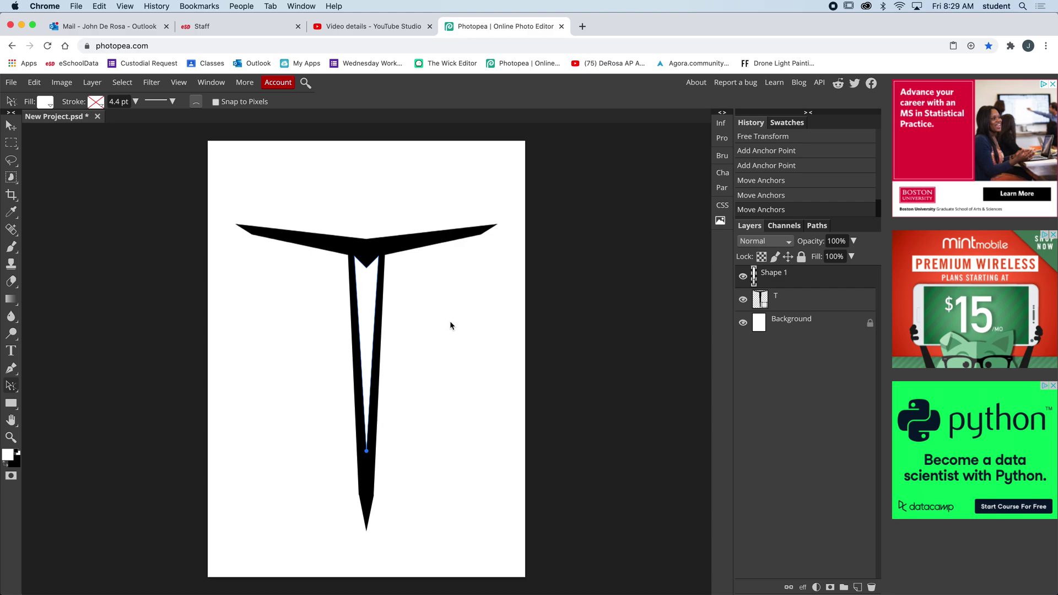
pyautogui.hotkey('shift', 'Down')
pyautogui.hotkey('shift', 'Down')
pyautogui.hotkey('shift', 'Down')
pyautogui.hotkey('shift', 'Down')
pyautogui.hotkey('shift', 'Down')
pyautogui.hotkey('shift', 'Down')
pyautogui.hotkey('shift', 'Down')
pyautogui.hotkey('shift', 'Down')
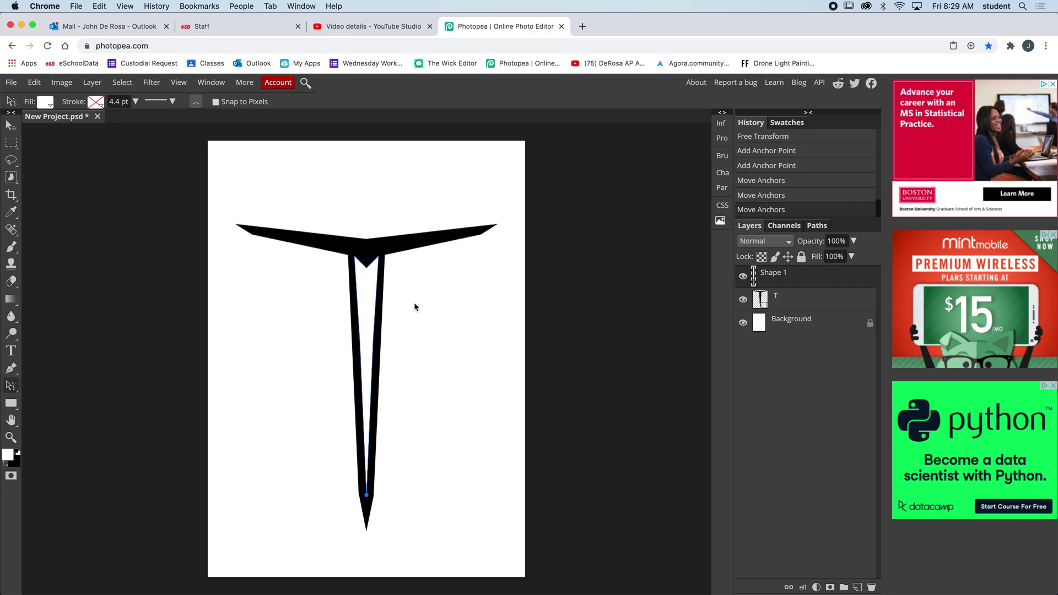
pyautogui.click(11, 126)
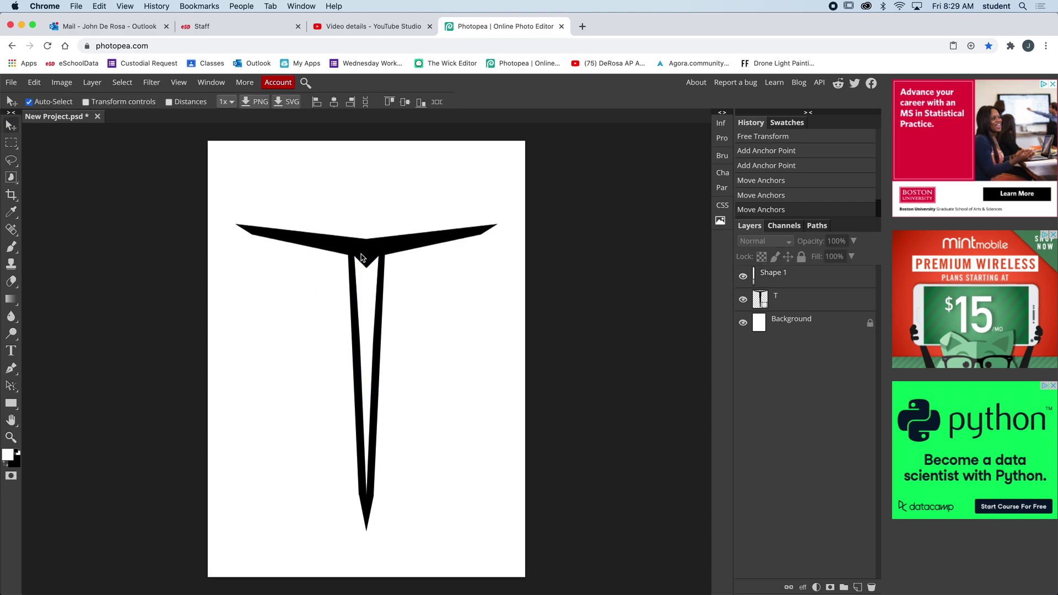
pyautogui.click(435, 238)
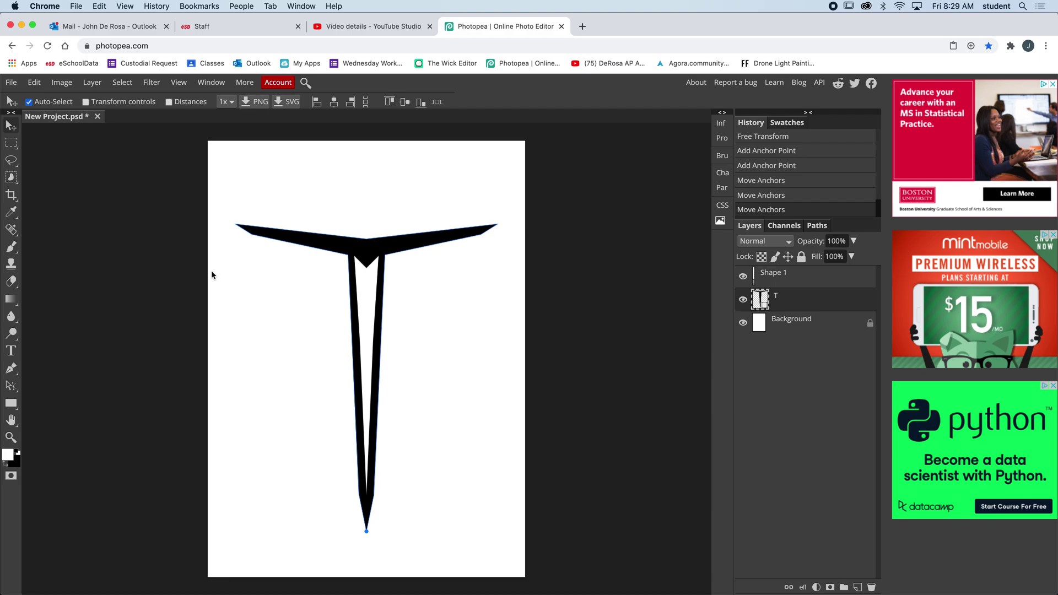
# Select the T's outline and add a point on each crossbar arm's top edge
pyautogui.click(11, 368)
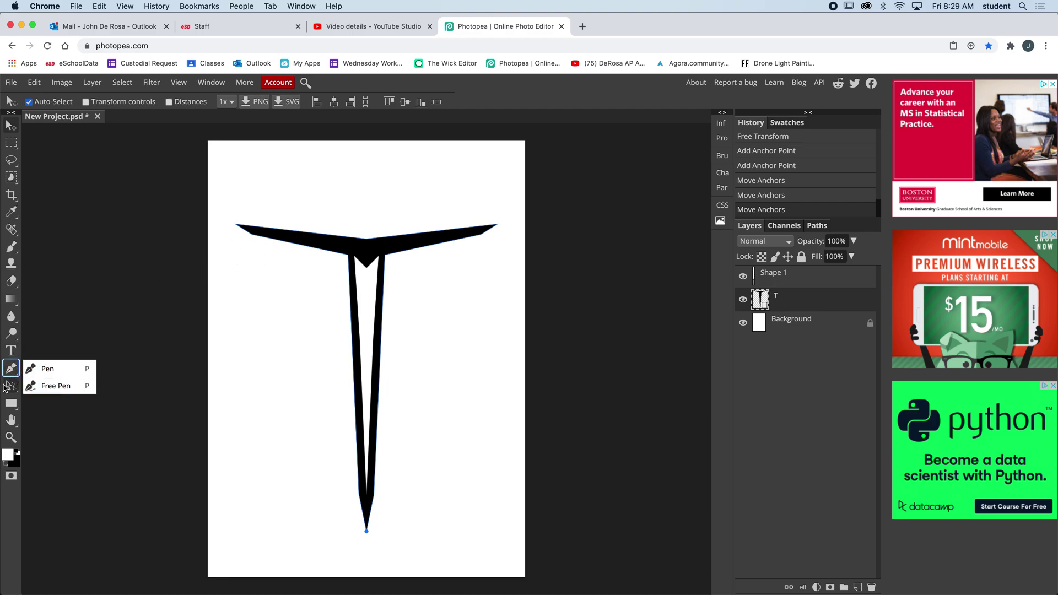
pyautogui.click(11, 385)
pyautogui.click(55, 386)
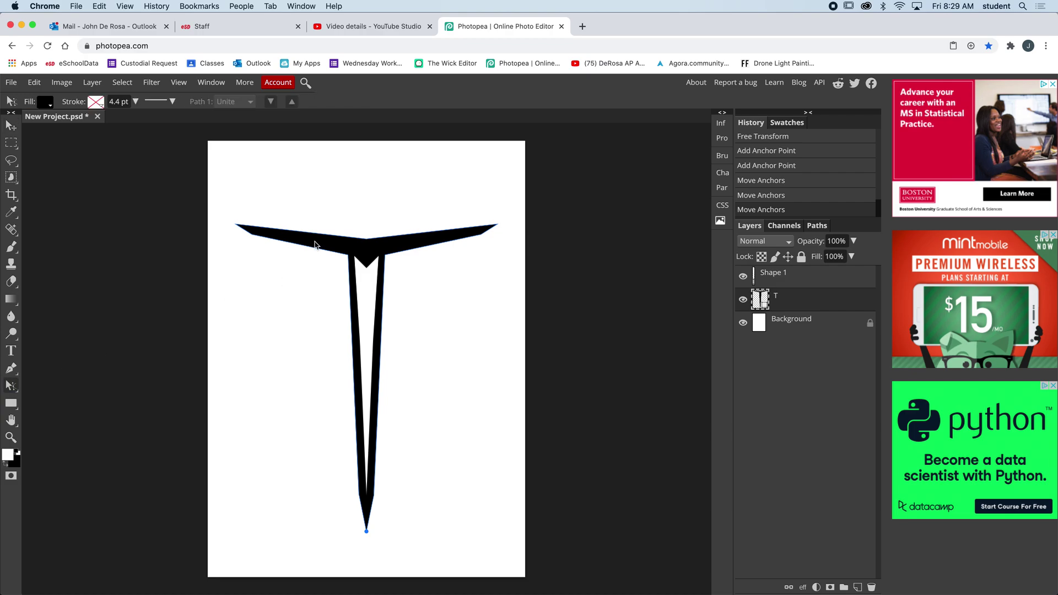
pyautogui.click(314, 232)
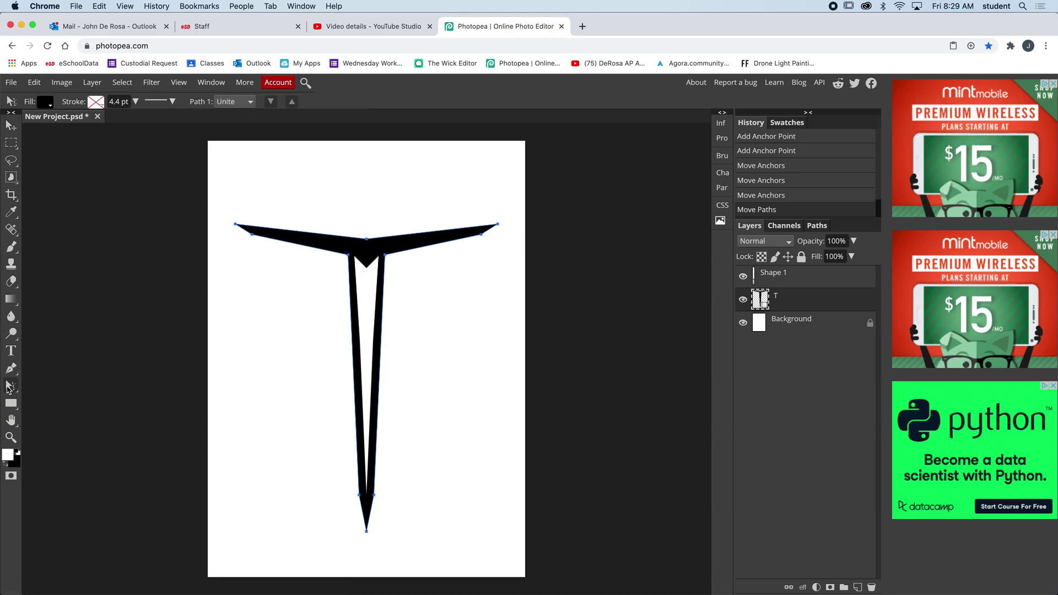
pyautogui.click(11, 386)
pyautogui.click(11, 370)
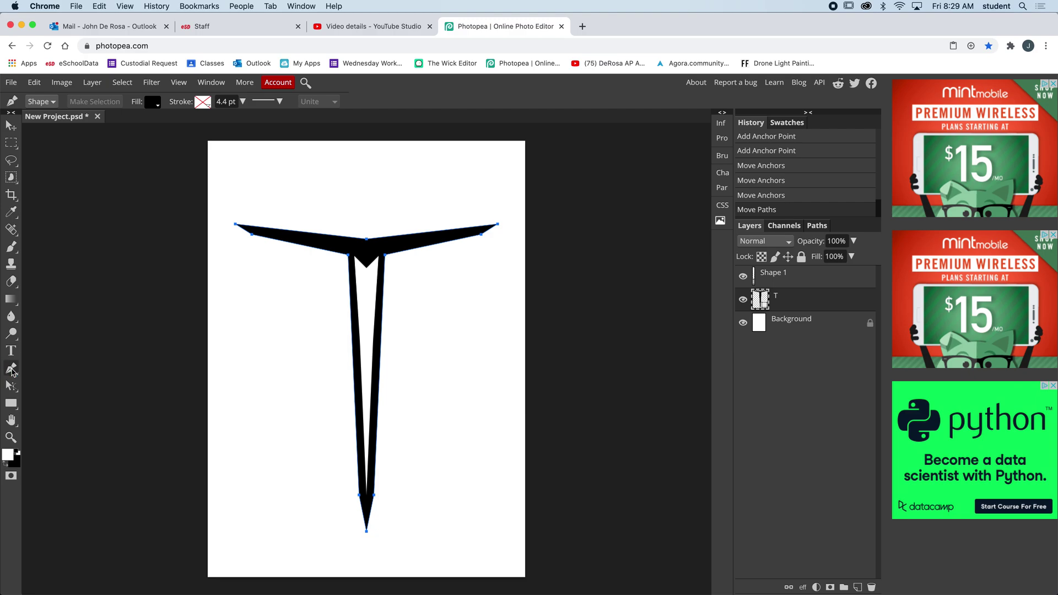
pyautogui.click(297, 232)
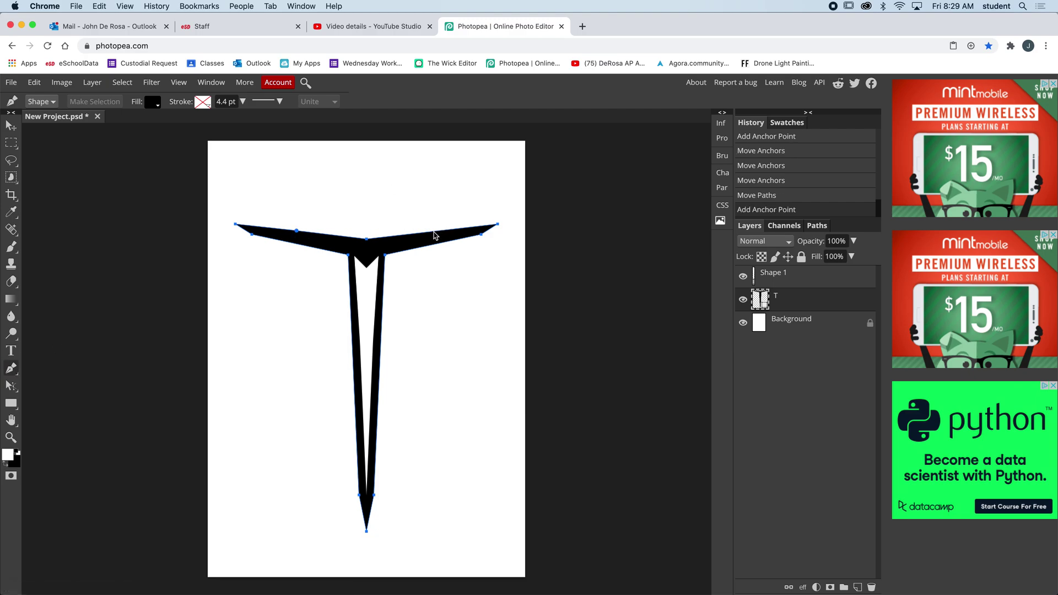
pyautogui.click(433, 232)
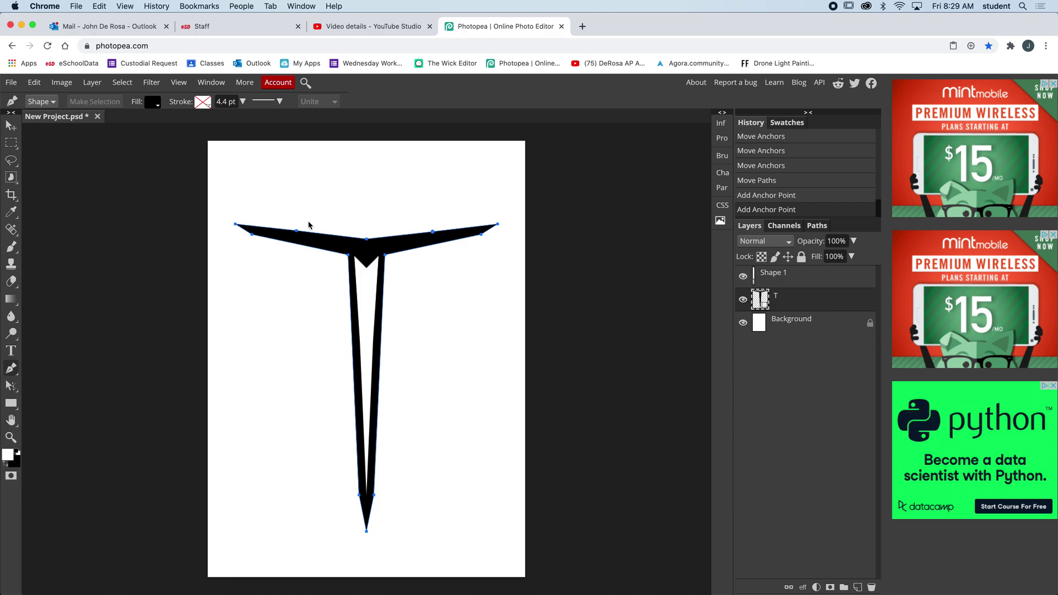
# Raise the new points on the left and right arms into peaks
pyautogui.rightClick(11, 386)
pyautogui.click(61, 405)
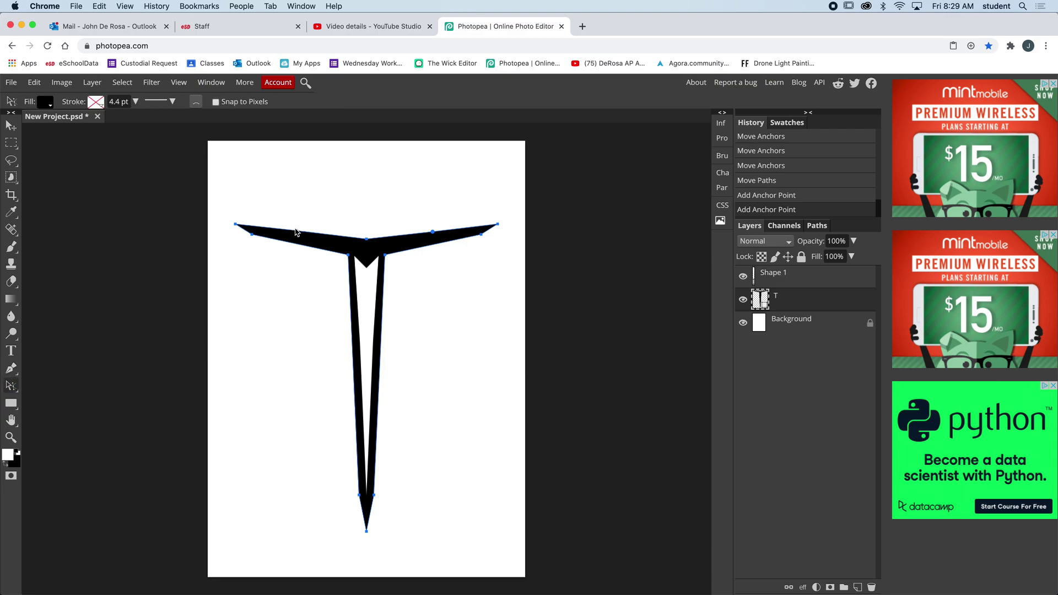
pyautogui.moveTo(296, 232); pyautogui.dragTo(298, 215)
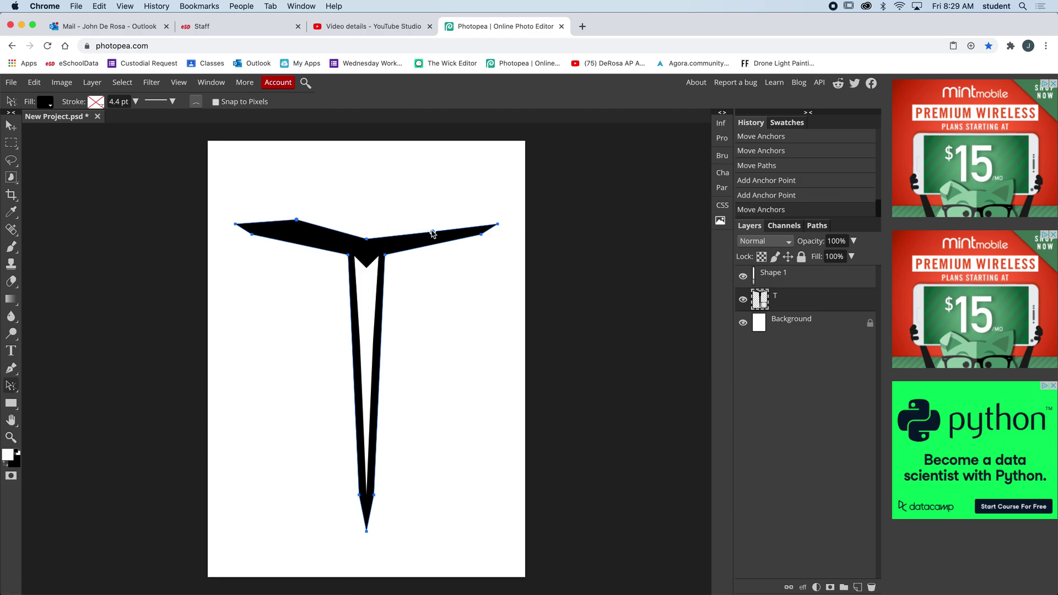
pyautogui.hotkey('shift', 'Up')
pyautogui.hotkey('shift', 'Up')
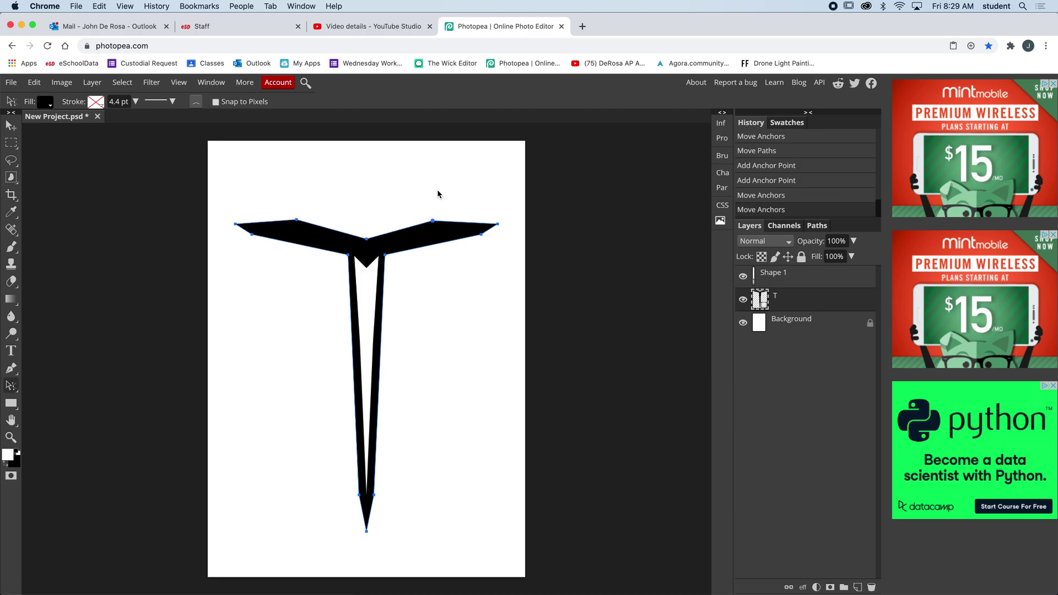
pyautogui.press('Up')
pyautogui.press('Up')
pyautogui.press('Up')
pyautogui.click(10, 126)
pyautogui.click(218, 168)
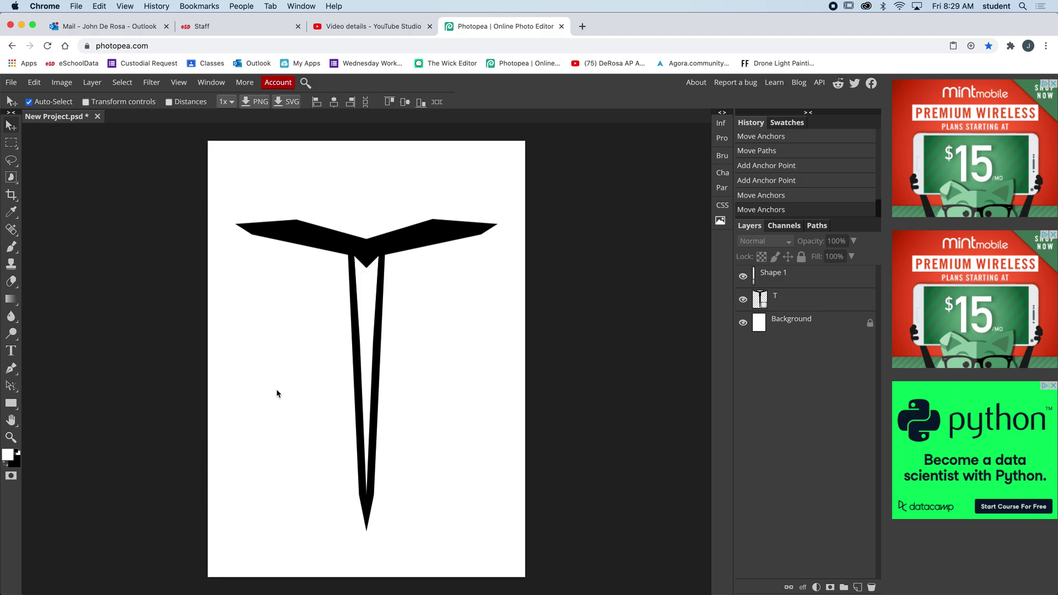